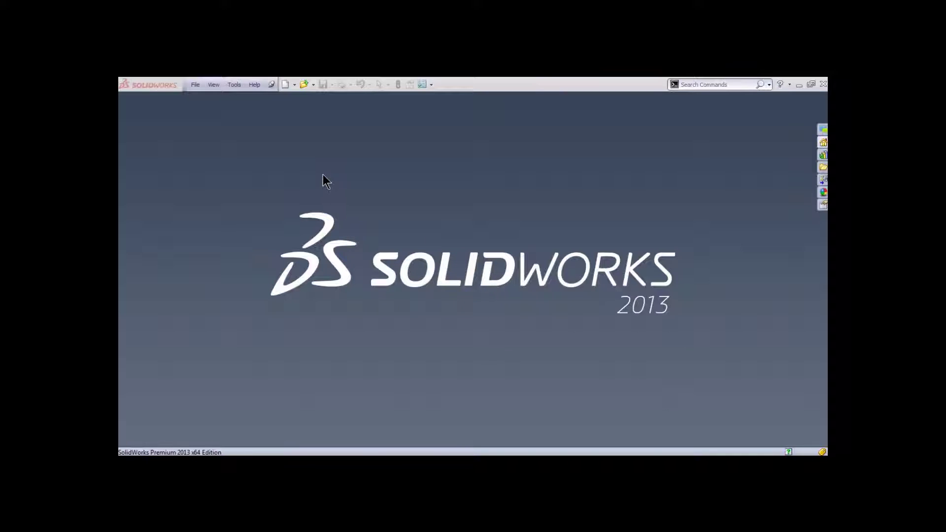
Step: Bring up the New SolidWorks Document dialog
click(286, 86)
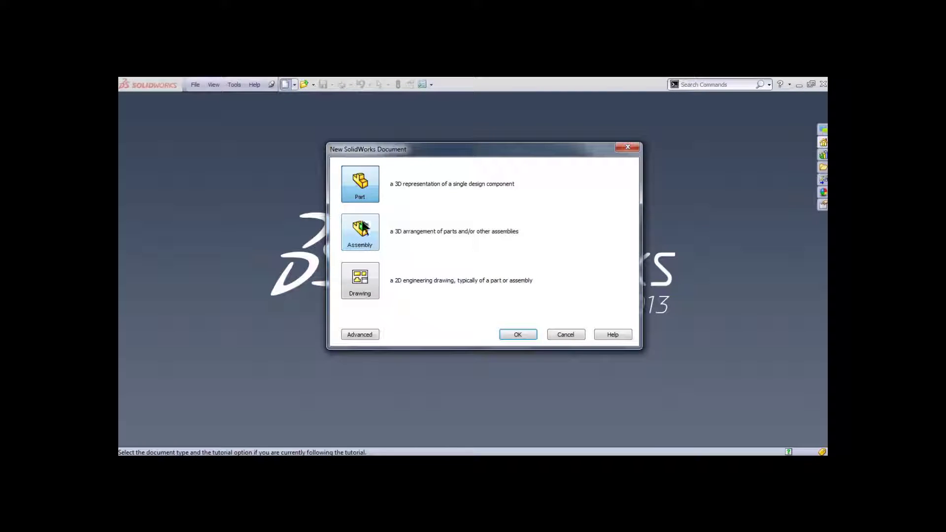
Step: Create a new blank Part document (Part6)
click(508, 333)
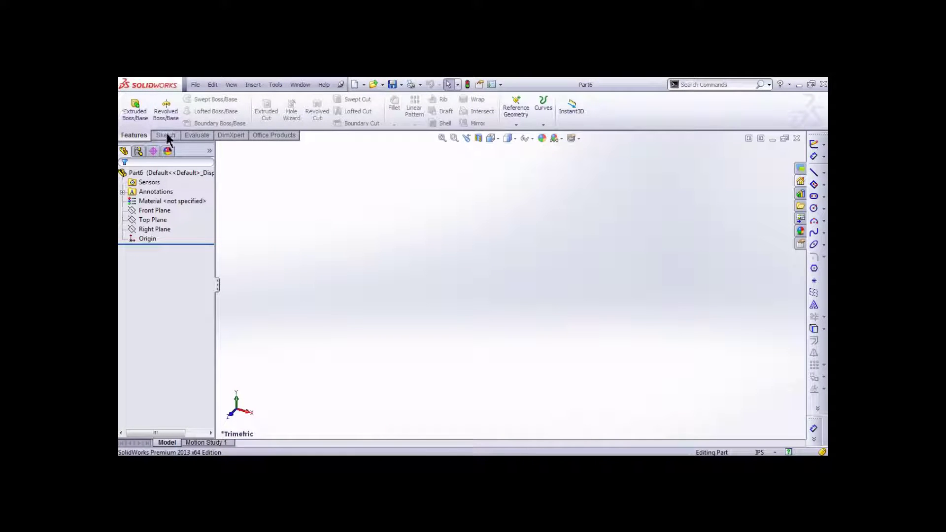
Step: Choose the Line tool and sketch on the Front Plane
click(167, 136)
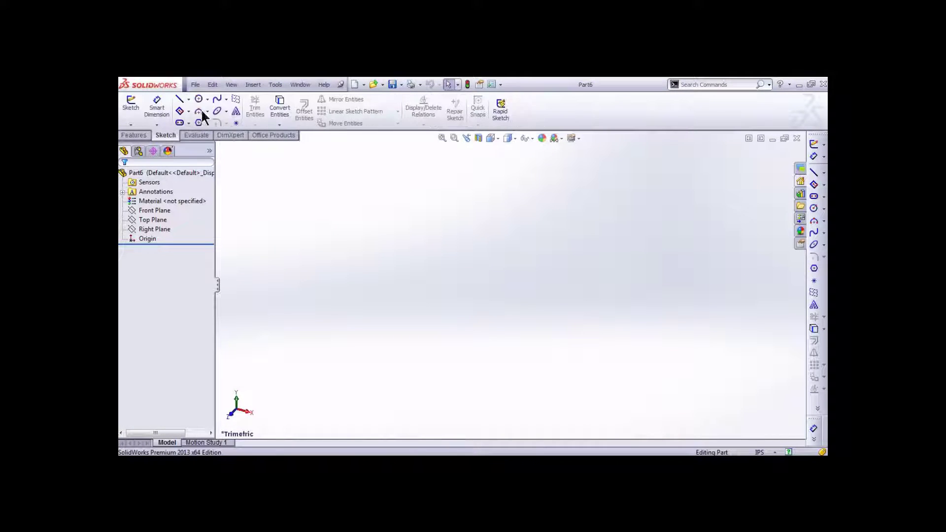
click(188, 111)
click(188, 99)
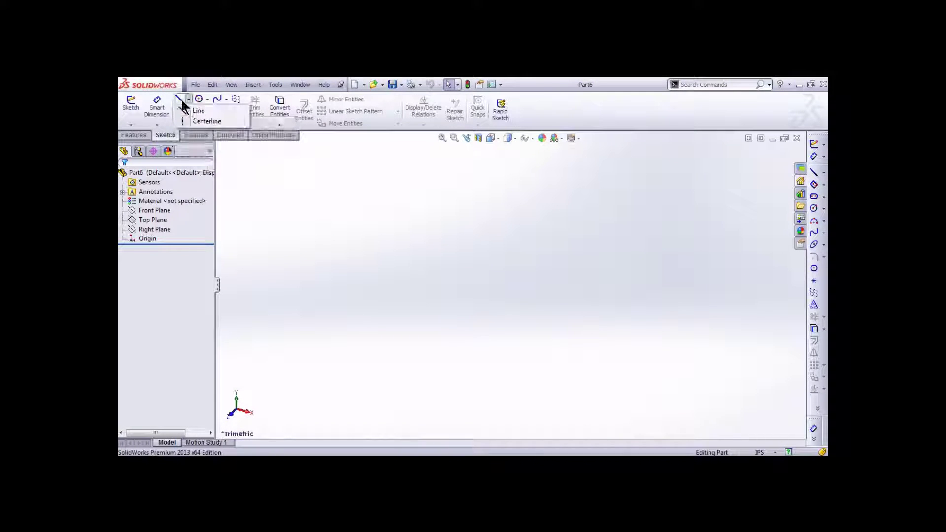
click(198, 111)
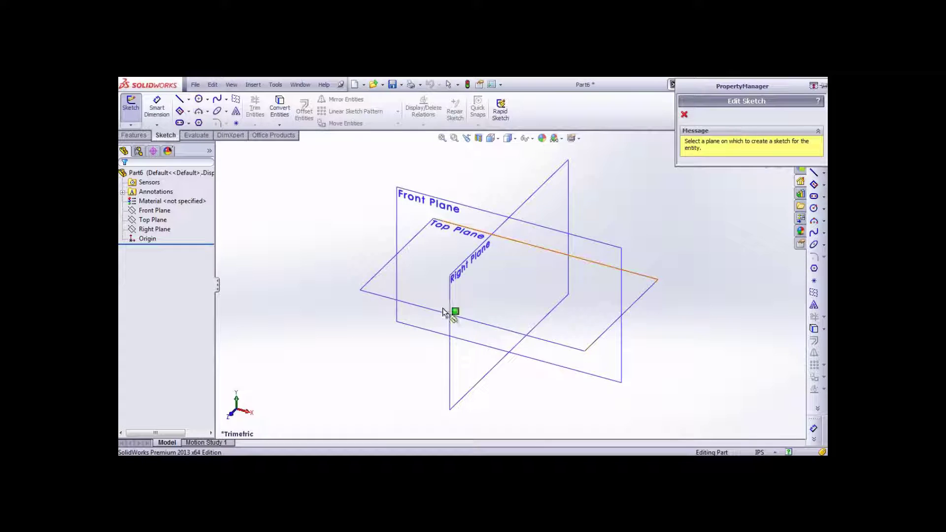
click(436, 209)
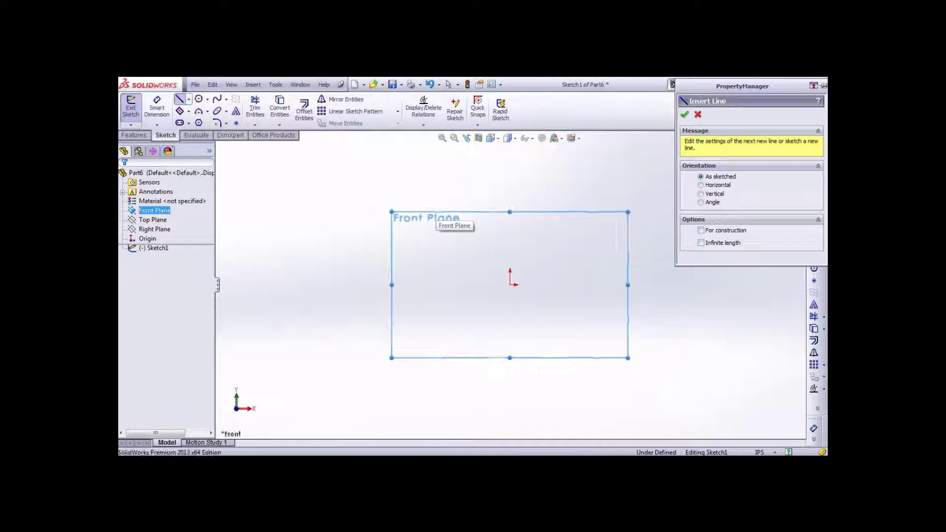
Step: Draw a closed four-line rectangle with its bottom edge through the origin
click(431, 266)
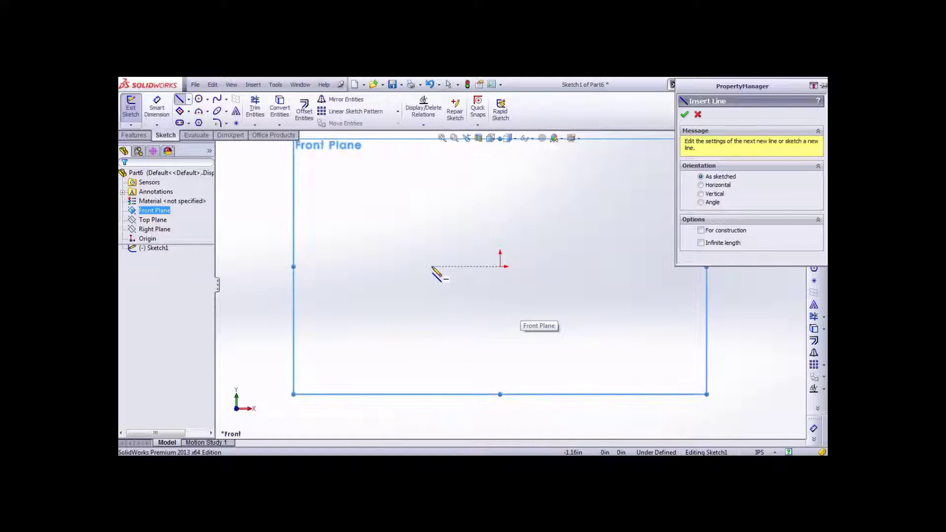
click(577, 267)
click(577, 210)
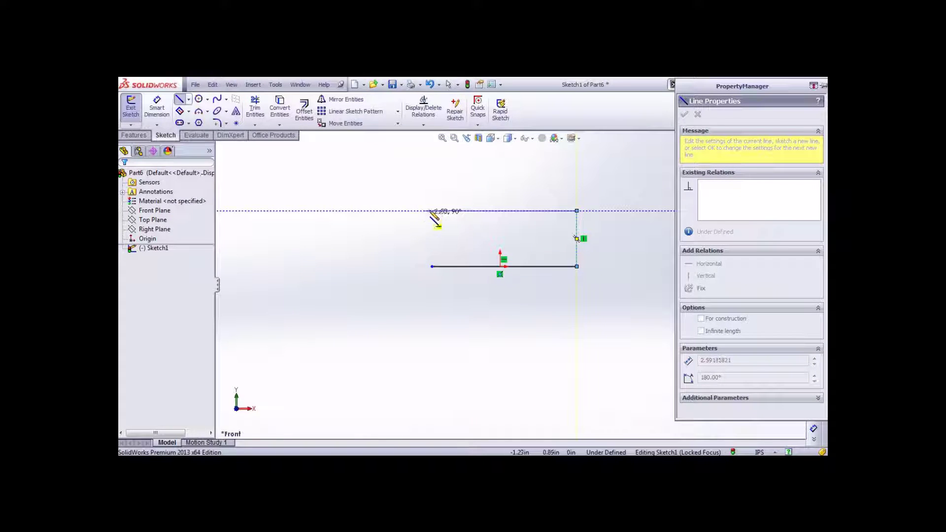
click(432, 210)
click(432, 266)
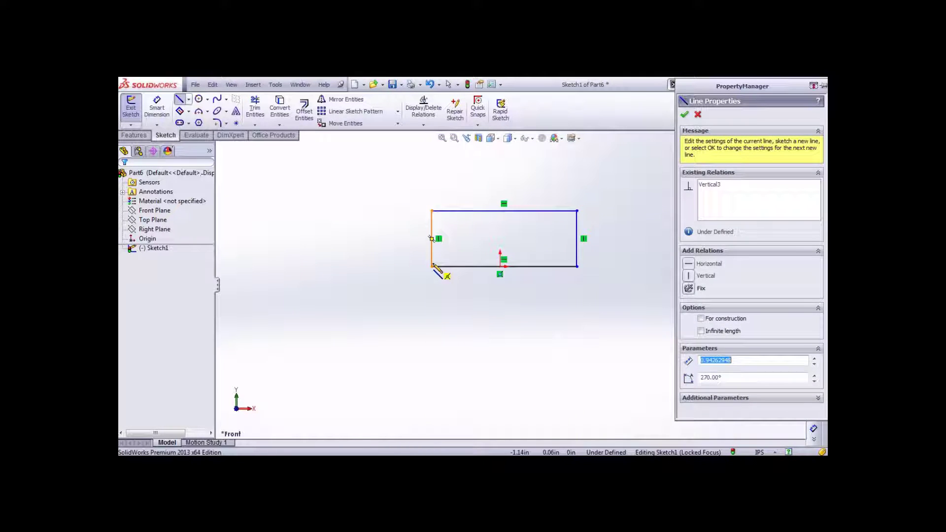
key(Escape)
scroll(494, 260, up, 3)
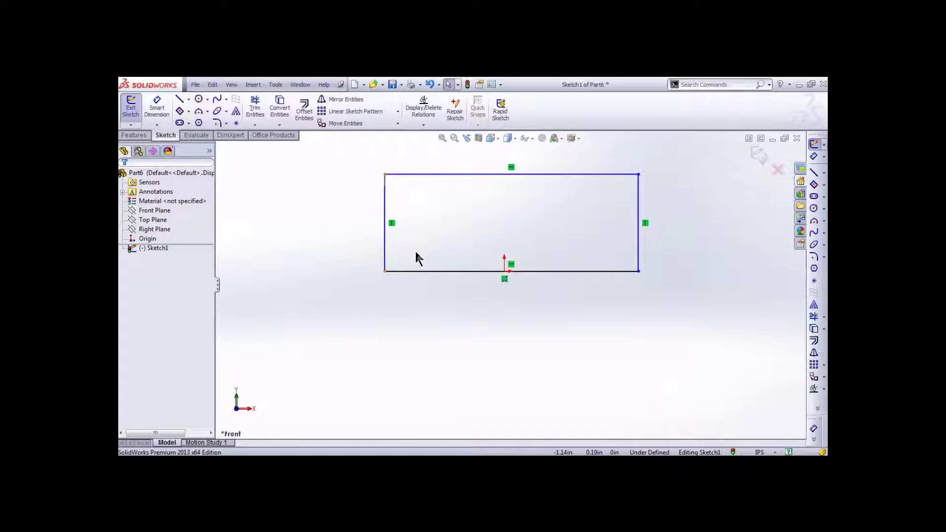
click(157, 107)
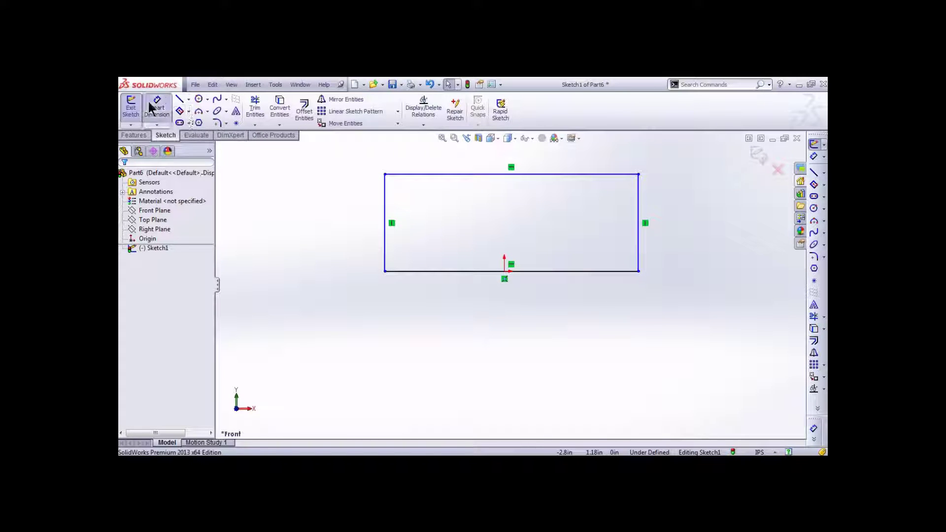
click(385, 207)
Step: Dimension the rectangle 2.00 wide and 0.75 tall
click(639, 223)
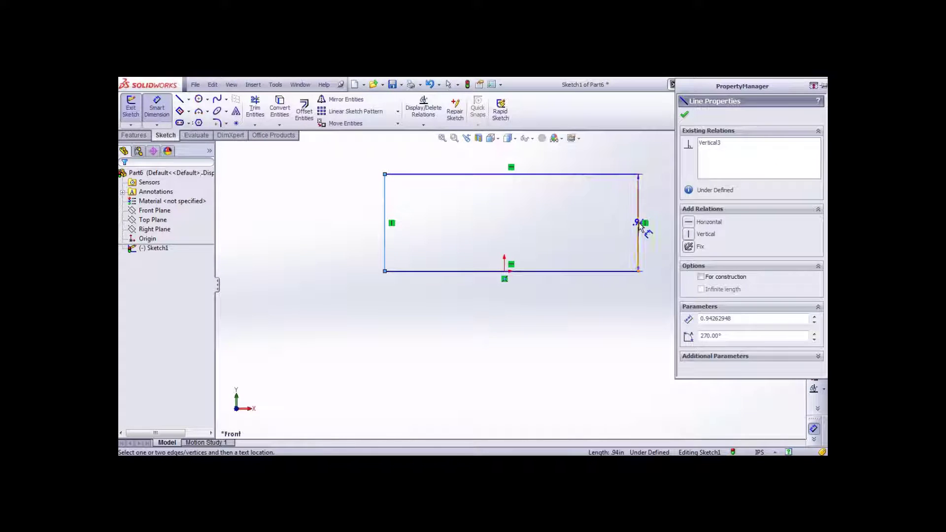
click(558, 353)
text(2.45917871in)
key(Return)
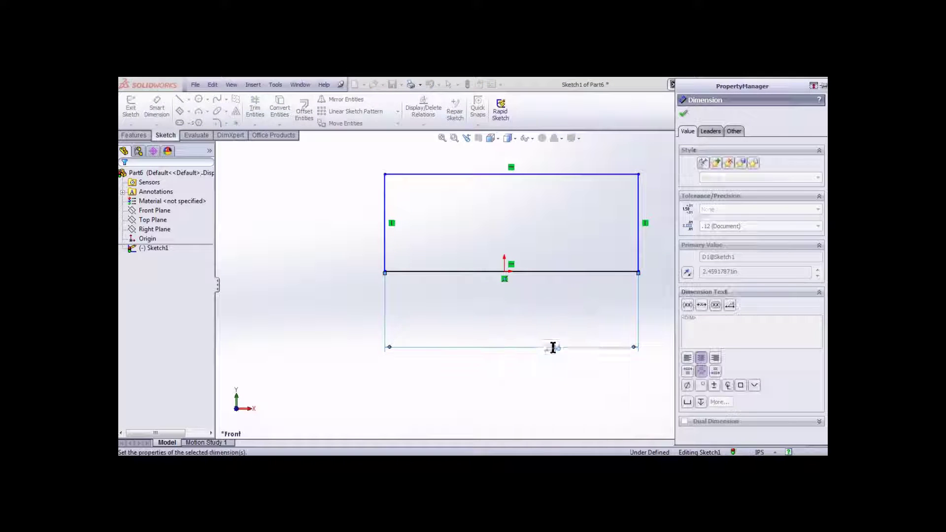
key(Escape)
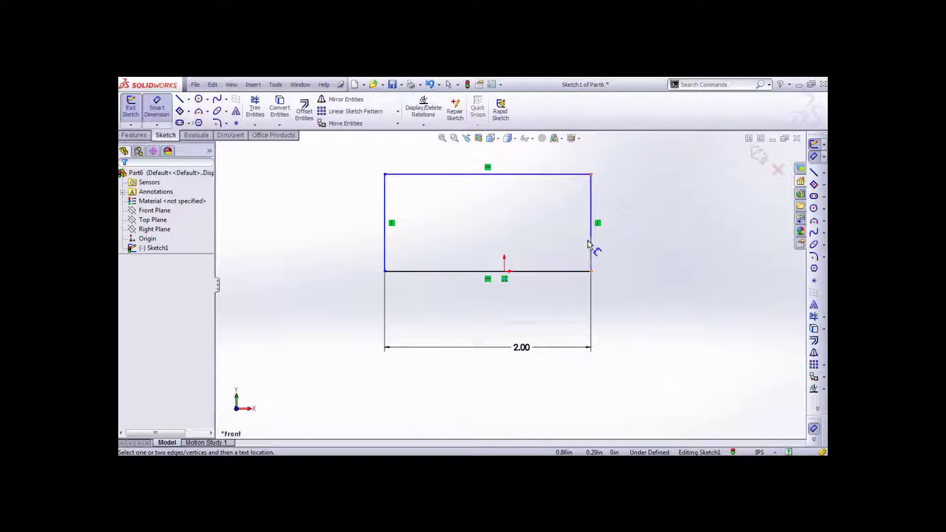
click(591, 245)
click(628, 249)
text(0)
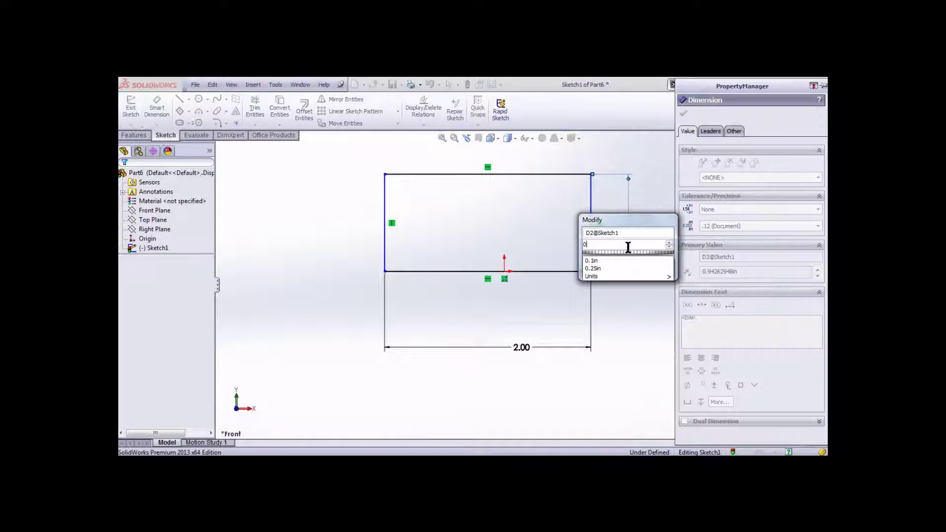
text(.75)
key(Return)
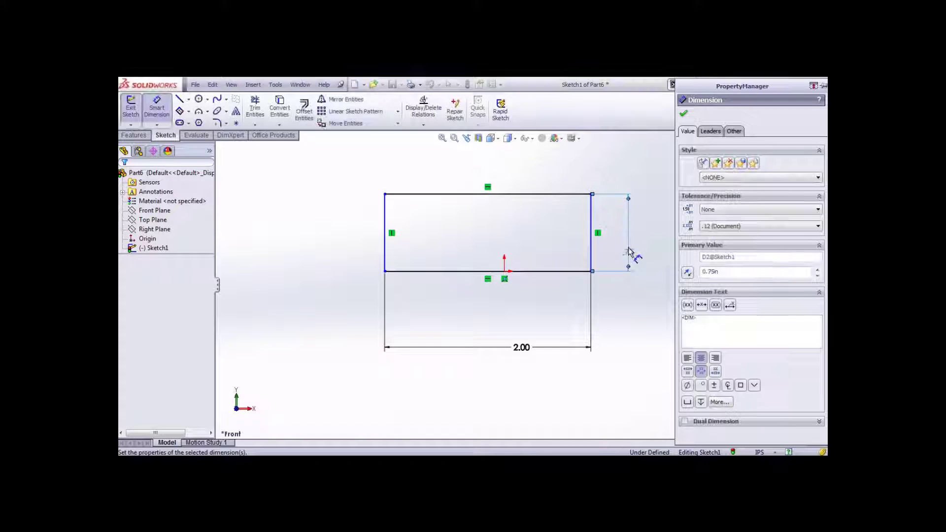
Step: Dimension the left side 1.00 from the origin, fully defining the sketch
click(504, 270)
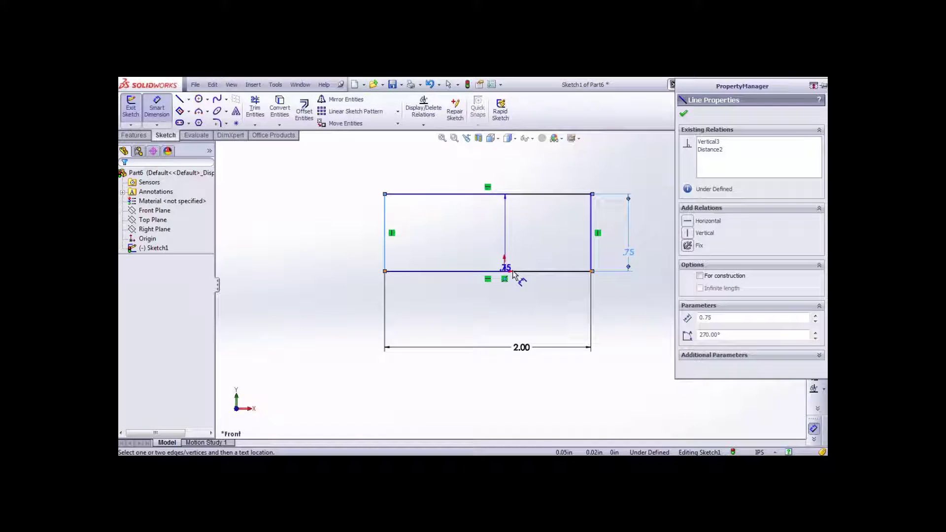
click(385, 272)
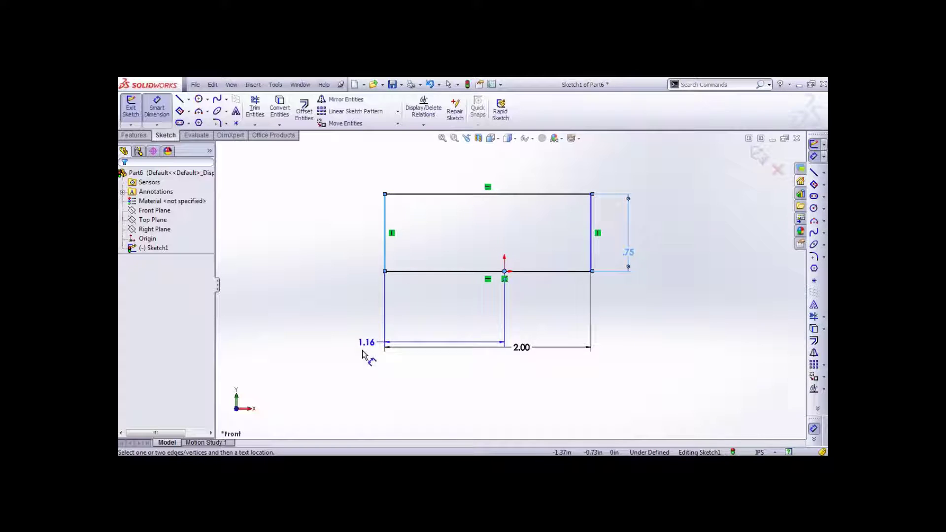
click(375, 388)
text(1.00in)
key(Return)
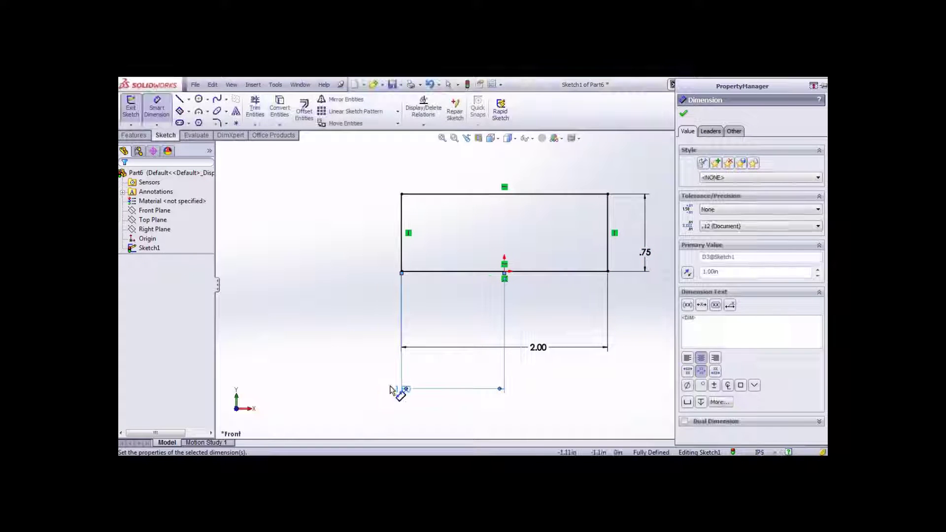
key(Escape)
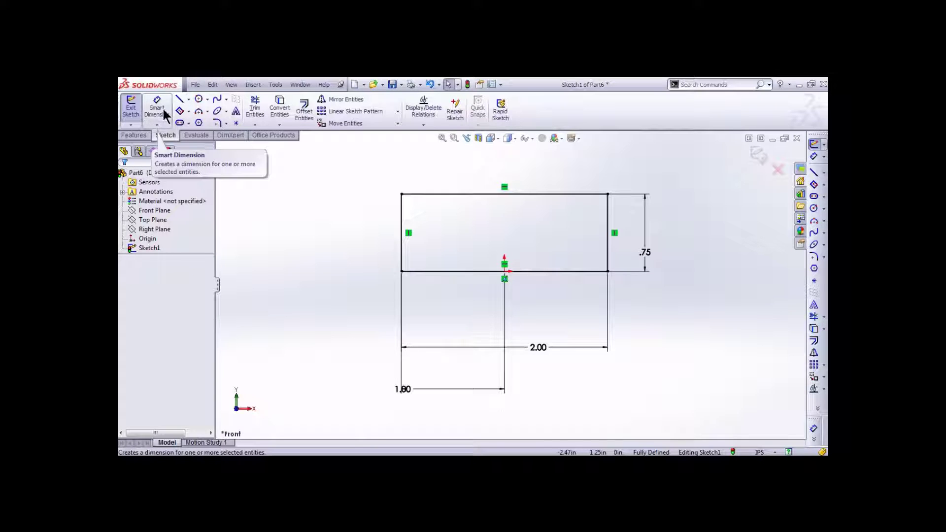
Step: Start an Extruded Boss/Base from the Sketch Plane and check its preview
click(138, 136)
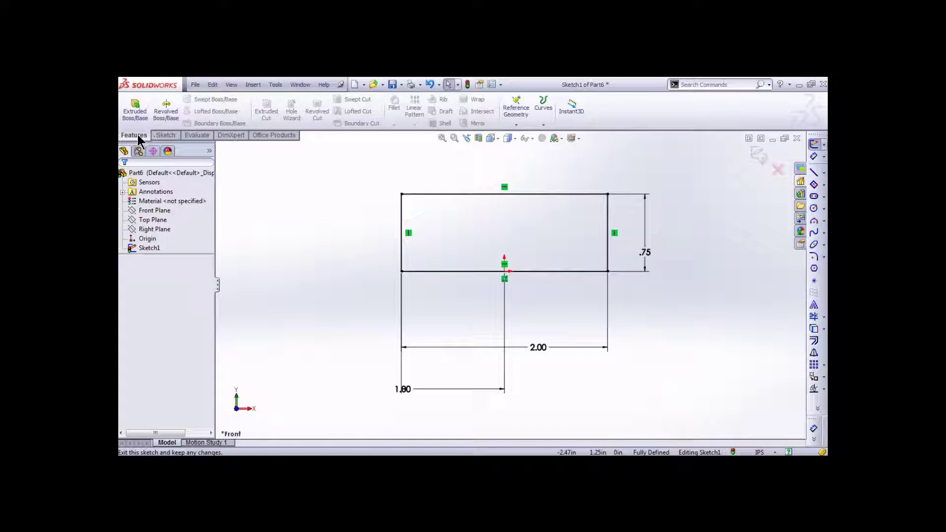
click(134, 110)
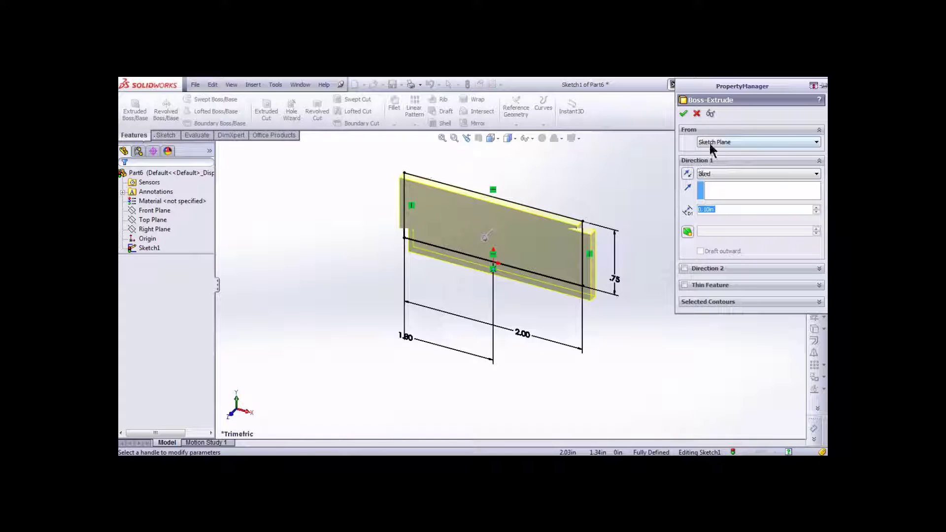
click(726, 143)
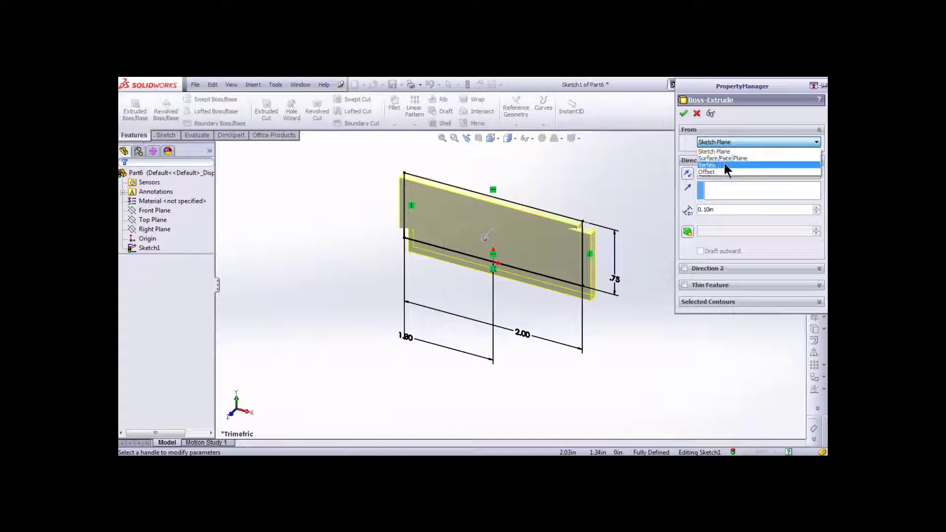
click(723, 151)
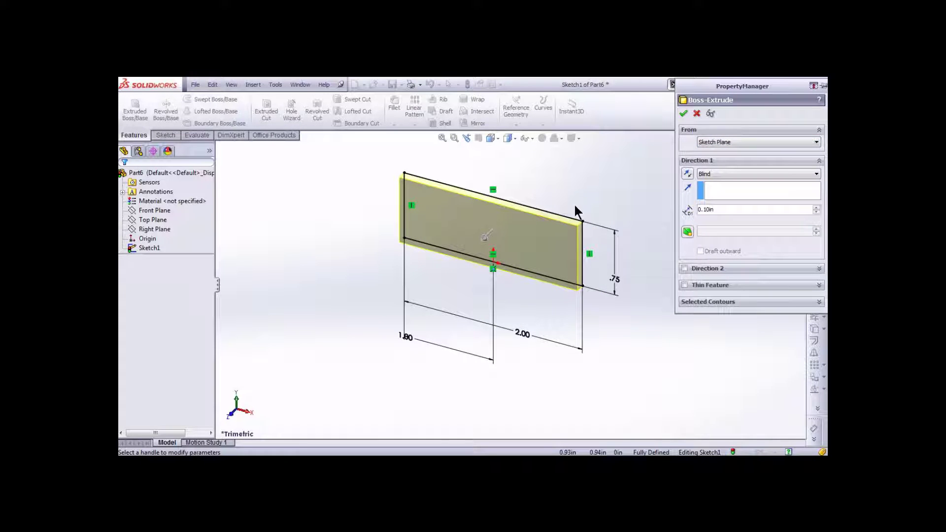
click(153, 212)
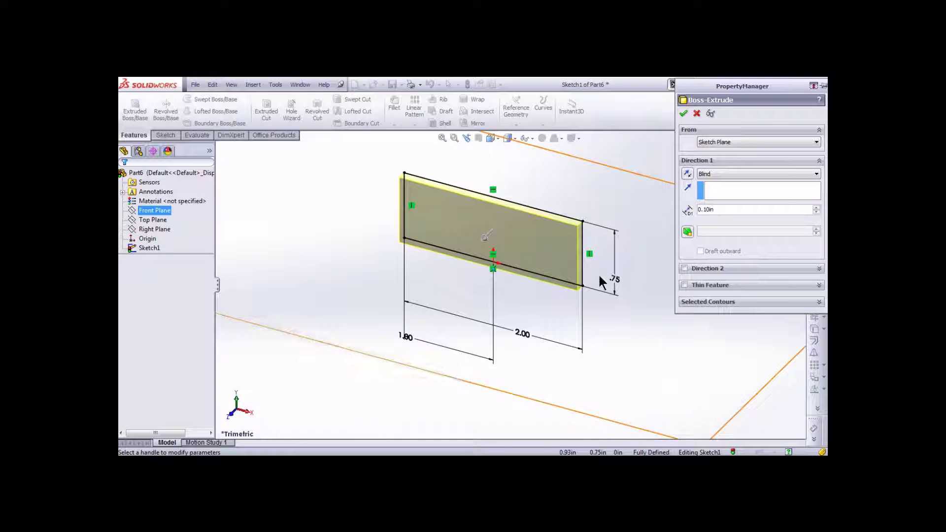
middle_drag(584, 279, 622, 223)
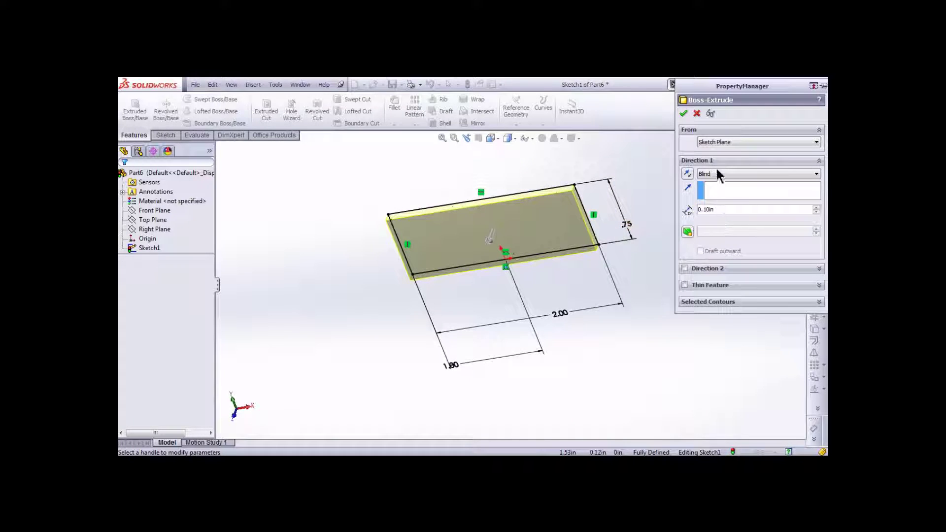
scroll(655, 224, down, 3)
scroll(659, 232, up, 3)
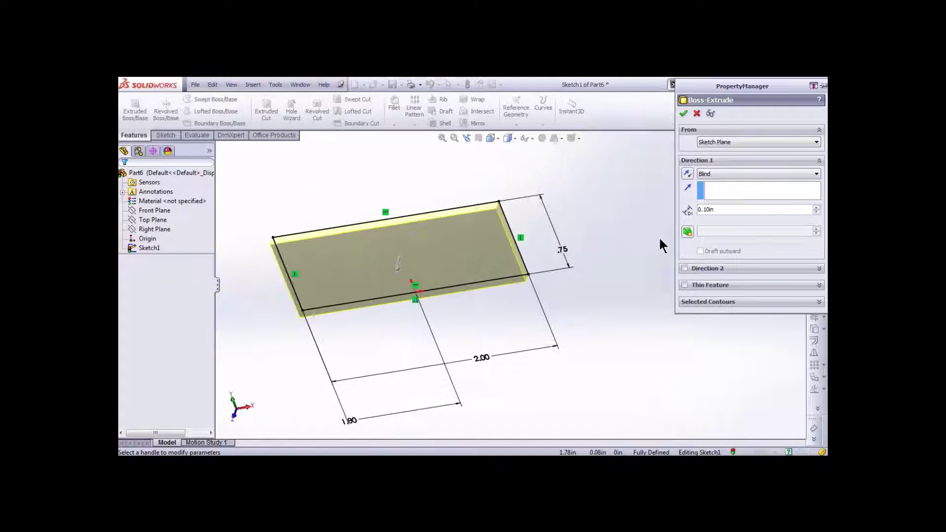
Step: Set the extrusion depth to 12.00in and switch the end condition to Mid Plane
click(715, 209)
key(BackSpace)
key(BackSpace)
key(BackSpace)
key(BackSpace)
key(BackSpace)
key(BackSpace)
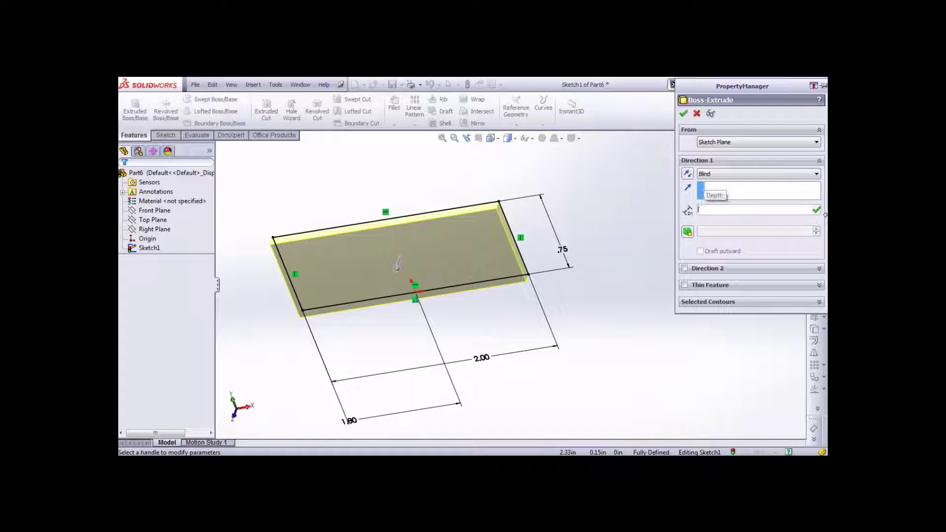
text(2)
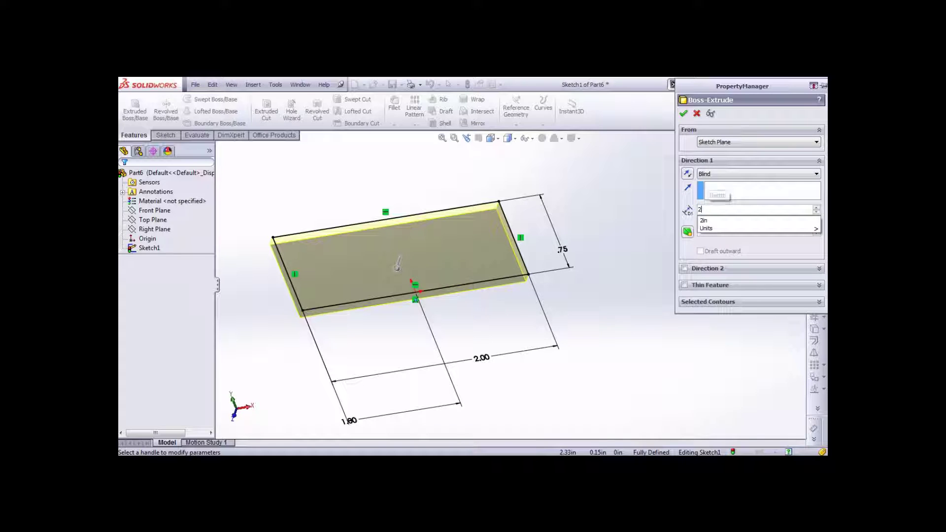
key(BackSpace)
text(12)
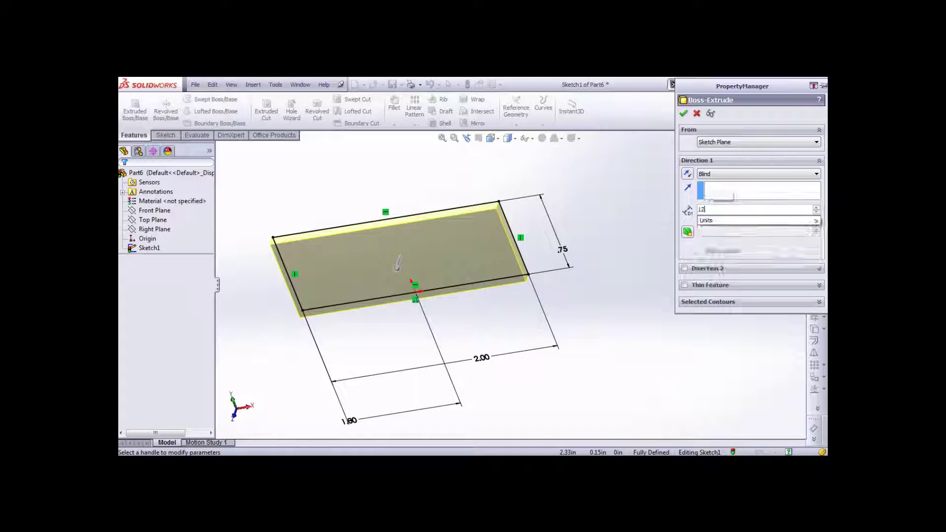
key(Return)
scroll(542, 299, up, 3)
scroll(541, 293, up, 3)
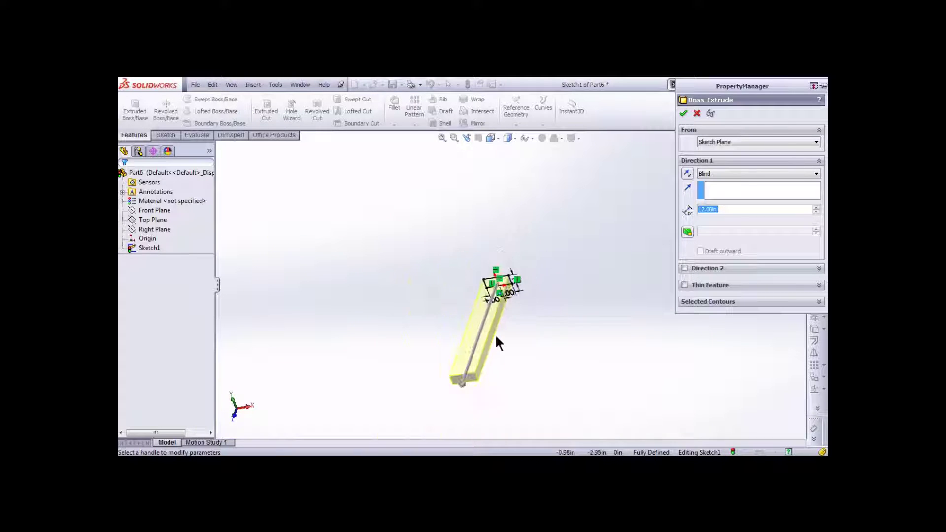
middle_drag(498, 338, 486, 348)
mouse_move(558, 285)
middle_down()
mouse_move(516, 283)
mouse_move(547, 271)
middle_up()
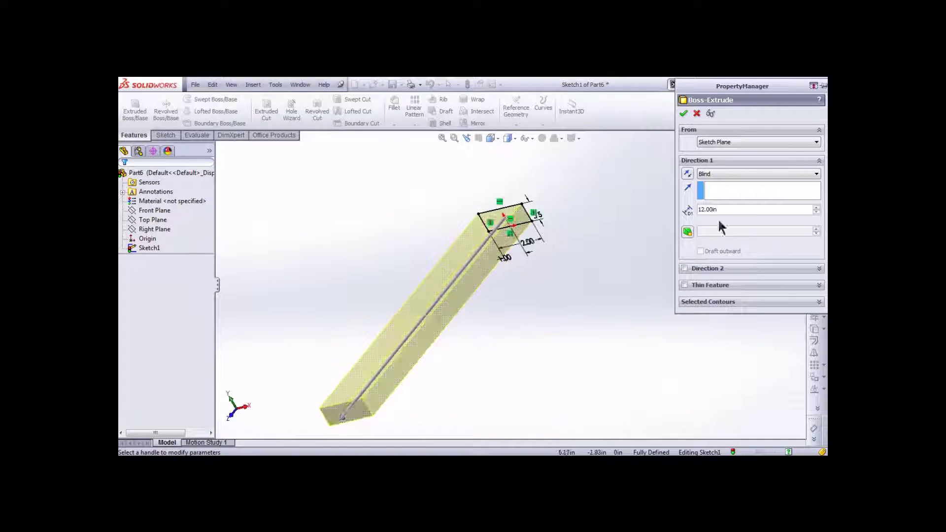
click(817, 174)
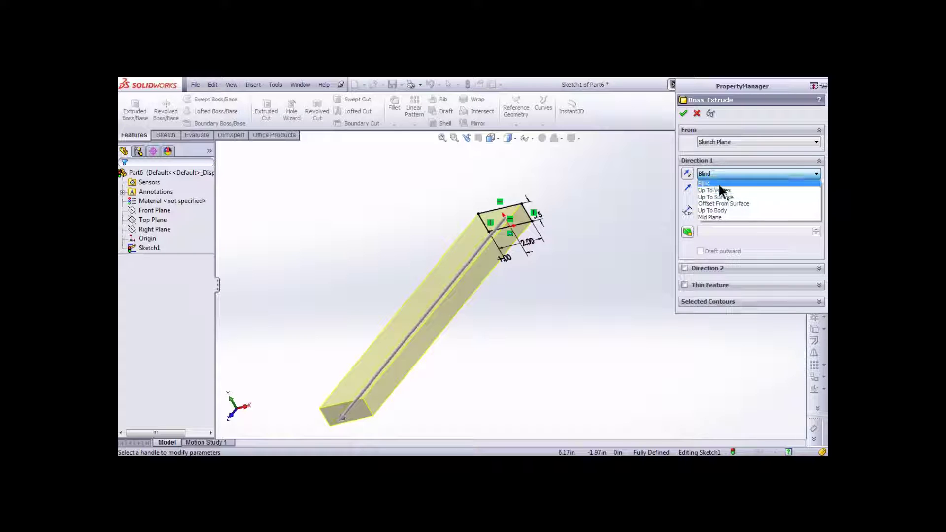
click(703, 217)
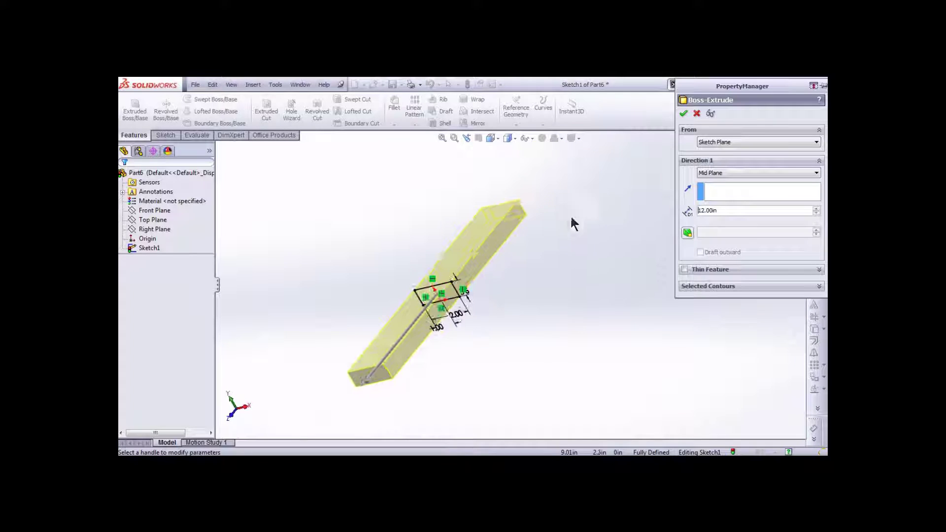
Step: Inspect the Mid Plane preview, then switch the end condition back to Blind
middle_drag(573, 223, 523, 308)
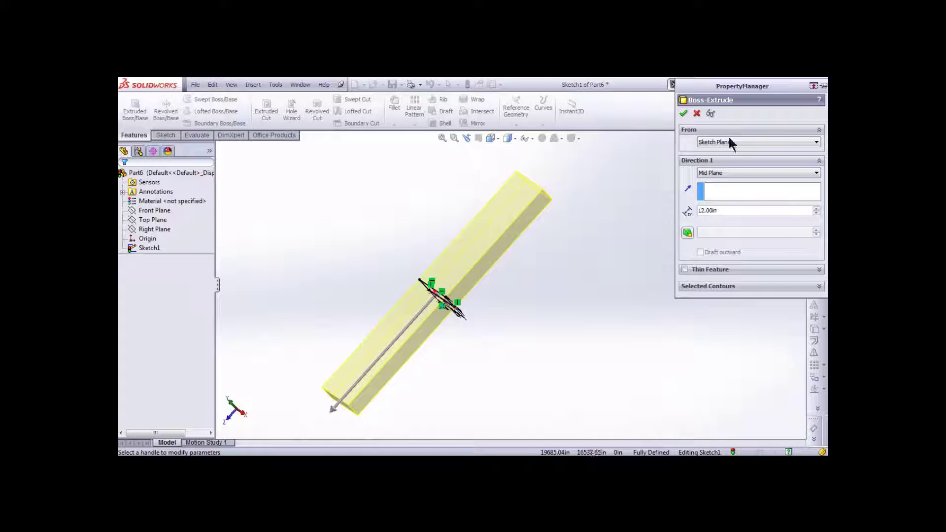
click(717, 173)
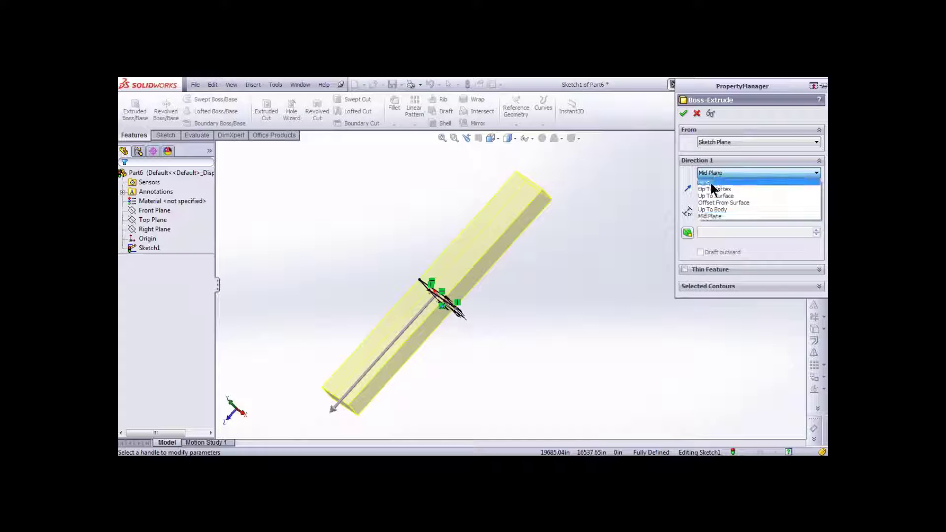
click(711, 183)
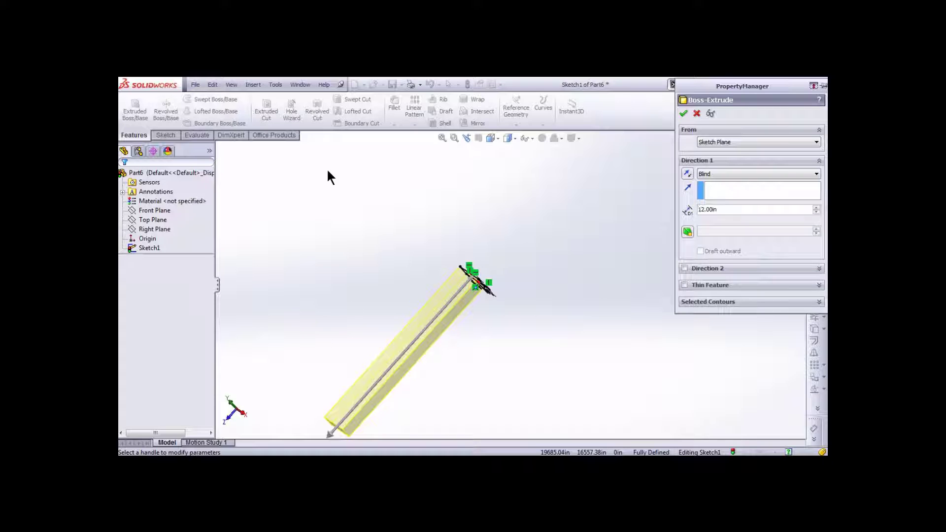
click(685, 268)
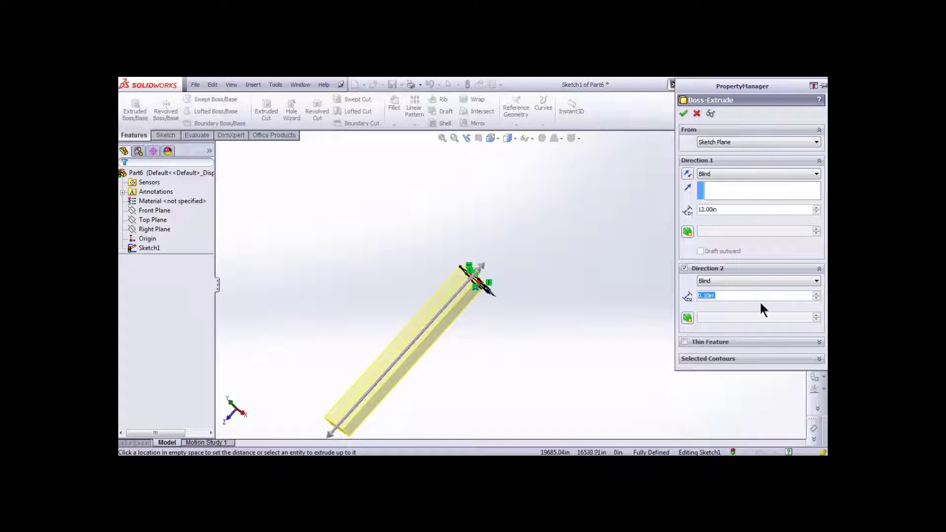
text(8)
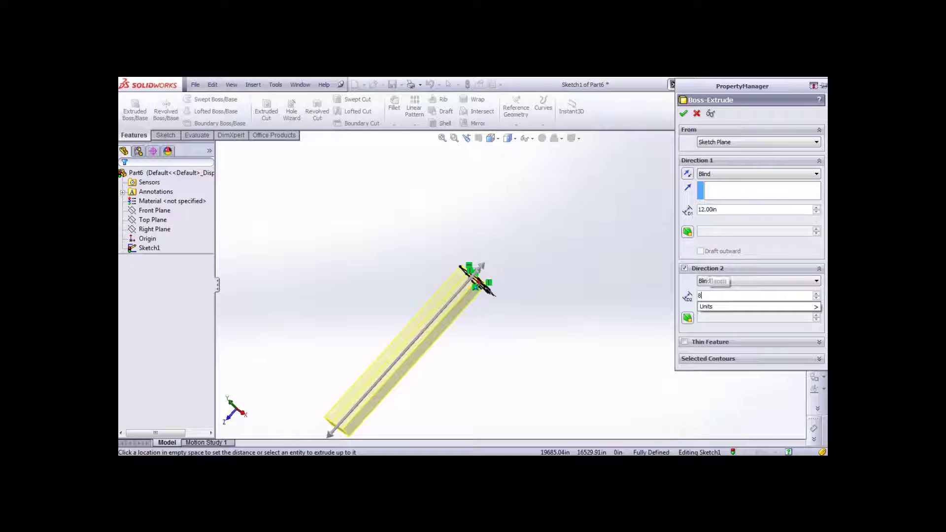
key(Return)
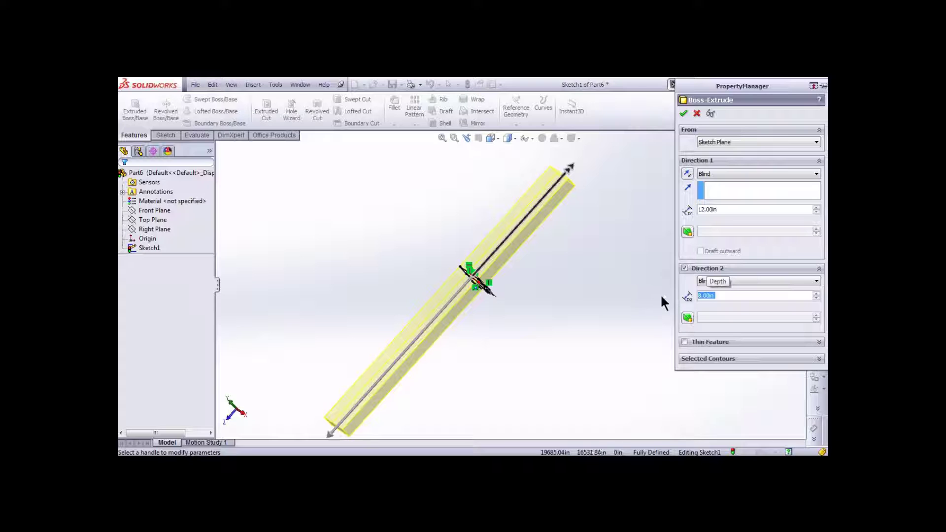
click(684, 268)
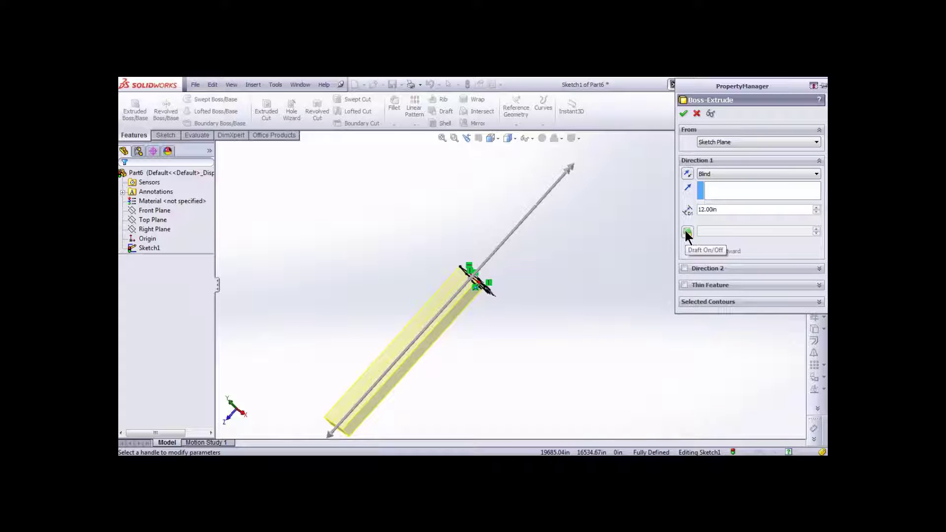
scroll(493, 340, up, 2)
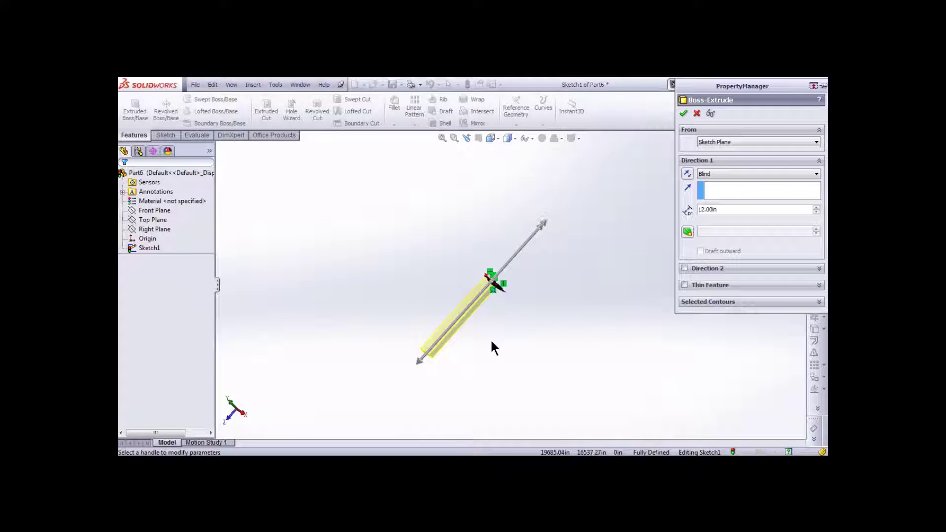
scroll(433, 303, down, 5)
scroll(489, 324, up, 1)
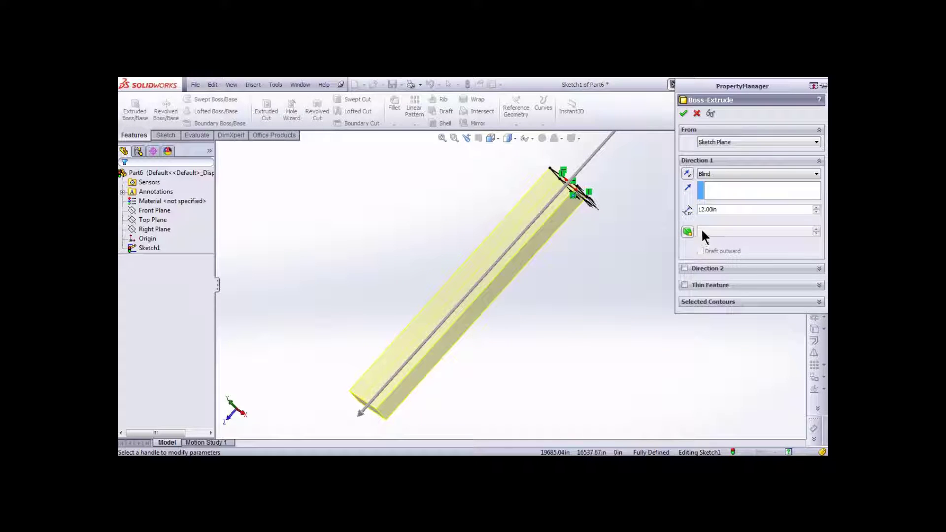
Step: Enable a 1.00deg draft on the extrusion and inspect the tapered bar
click(687, 230)
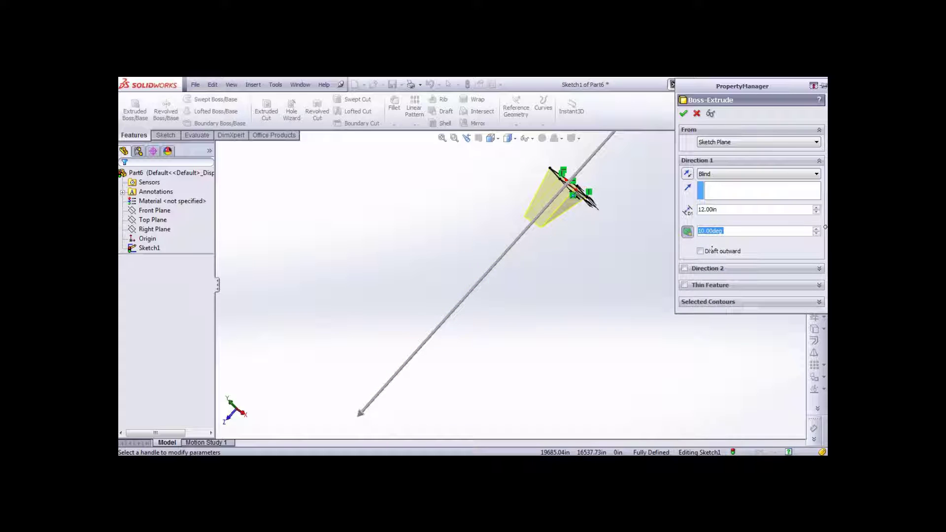
text(1)
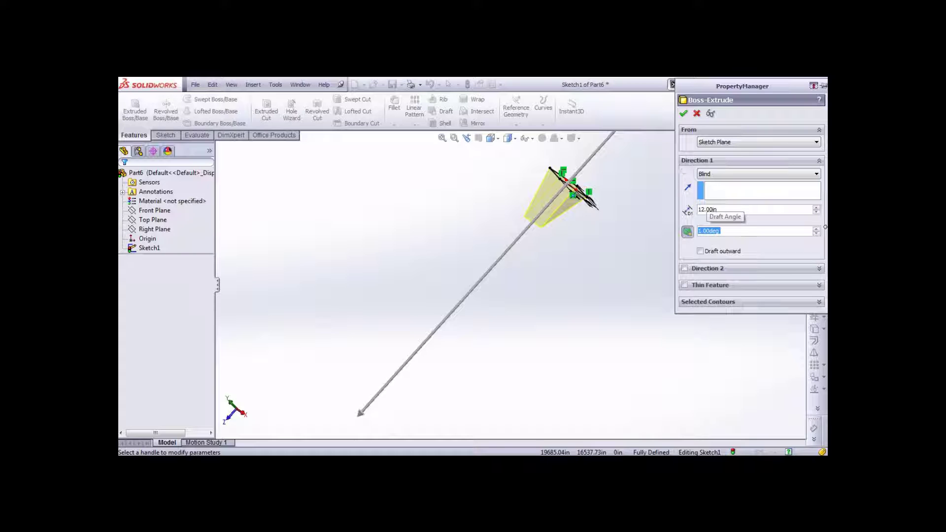
key(Return)
middle_drag(534, 219, 541, 214)
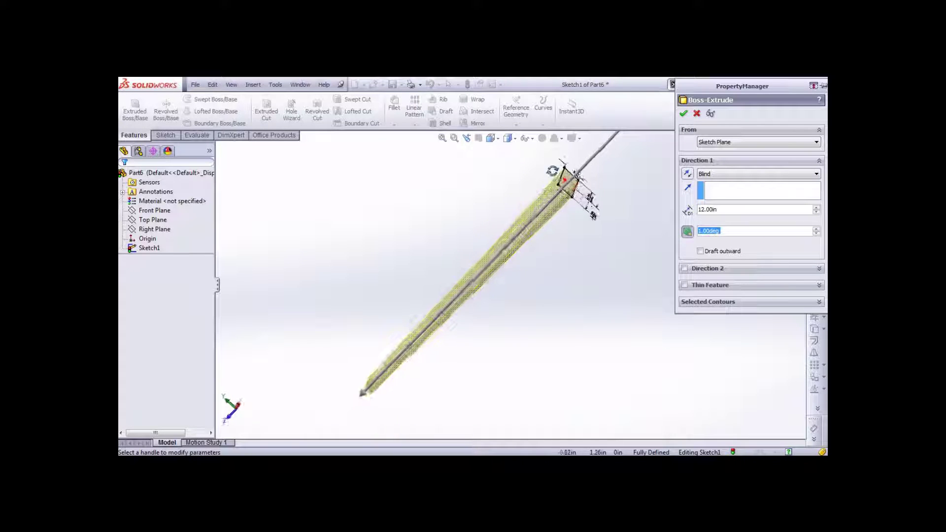
middle_drag(552, 170, 641, 223)
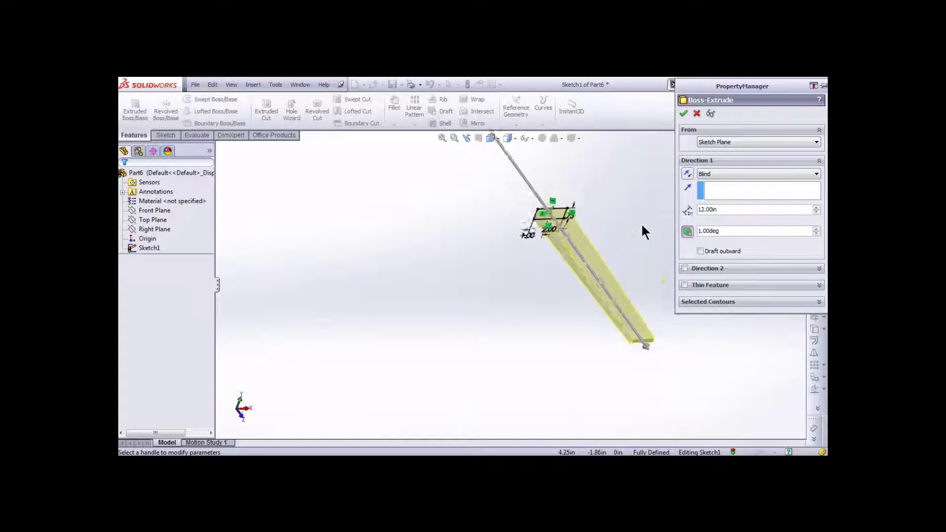
scroll(641, 222, down, 2)
scroll(618, 254, up, 3)
scroll(530, 362, down, 2)
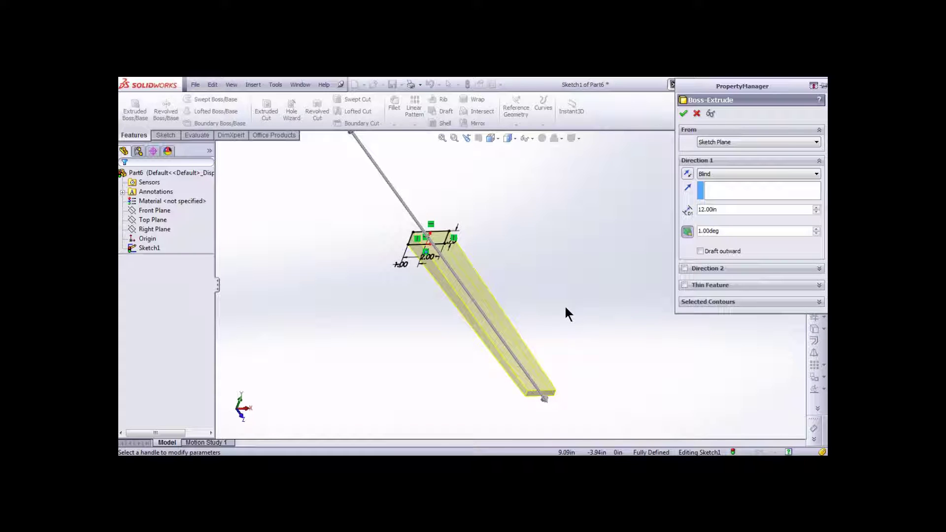
Step: Toggle Draft outward to compare, then reduce the draft angle to 0.00deg
click(700, 251)
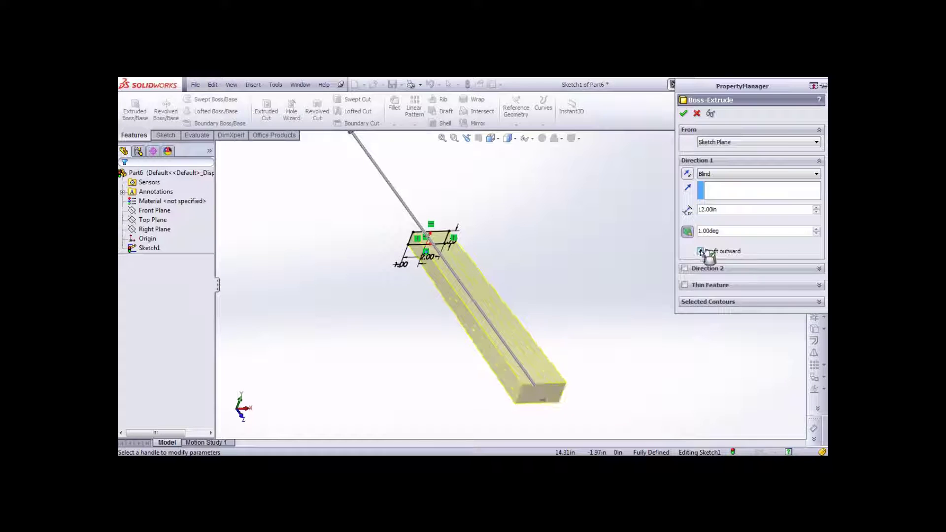
click(701, 251)
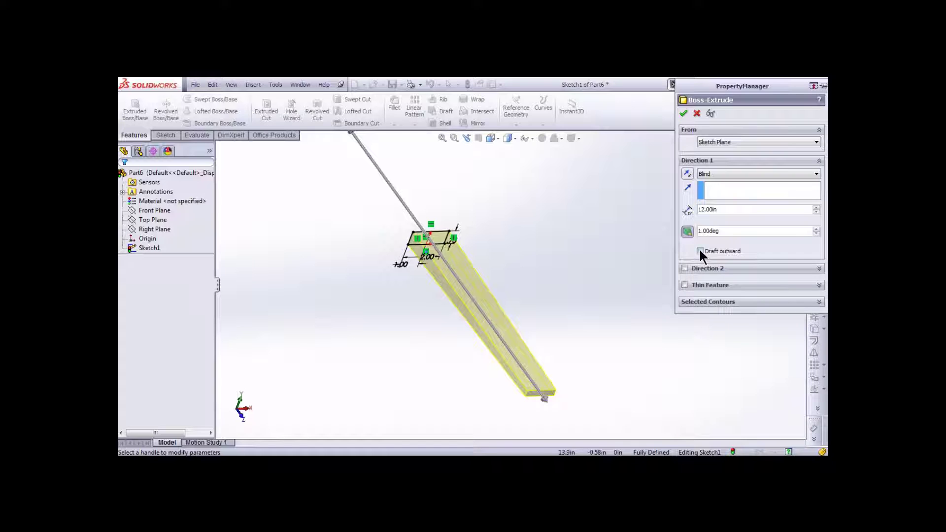
click(700, 250)
key(Down)
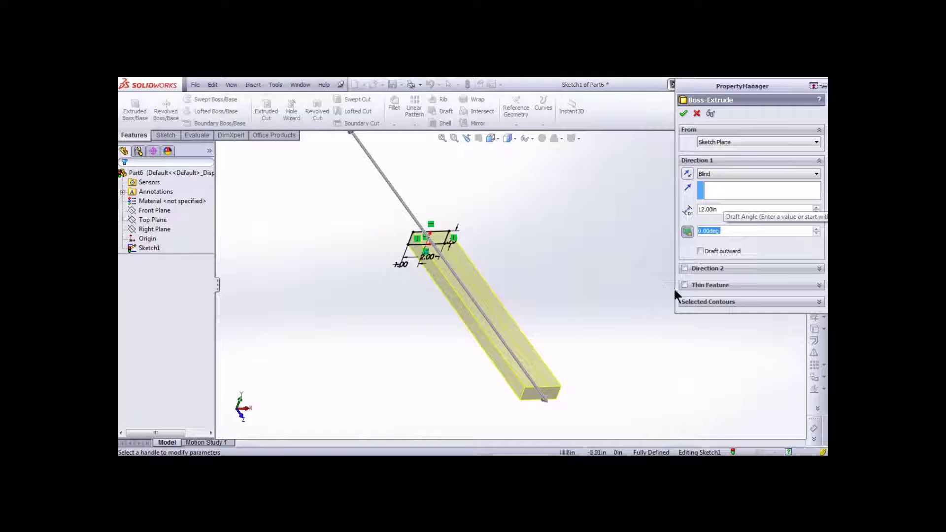
middle_drag(614, 365, 591, 308)
scroll(527, 288, down, 3)
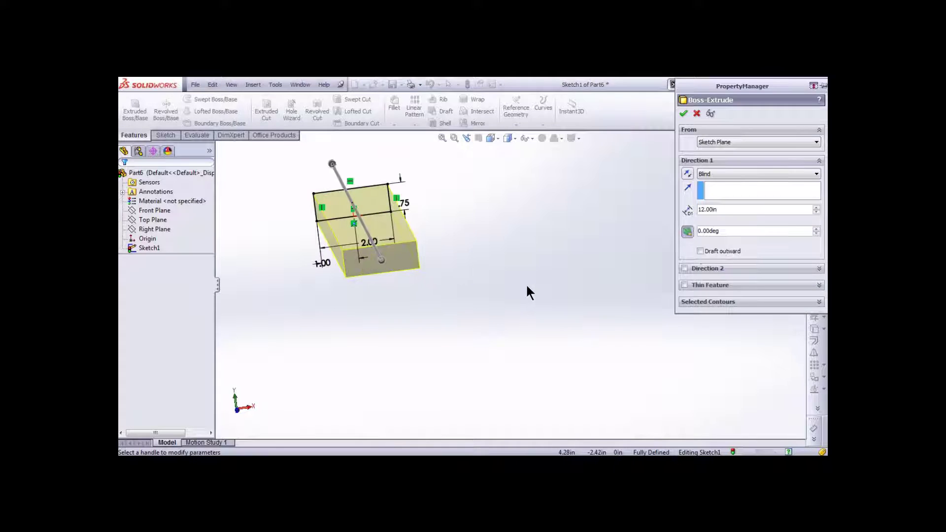
scroll(373, 245, down, 2)
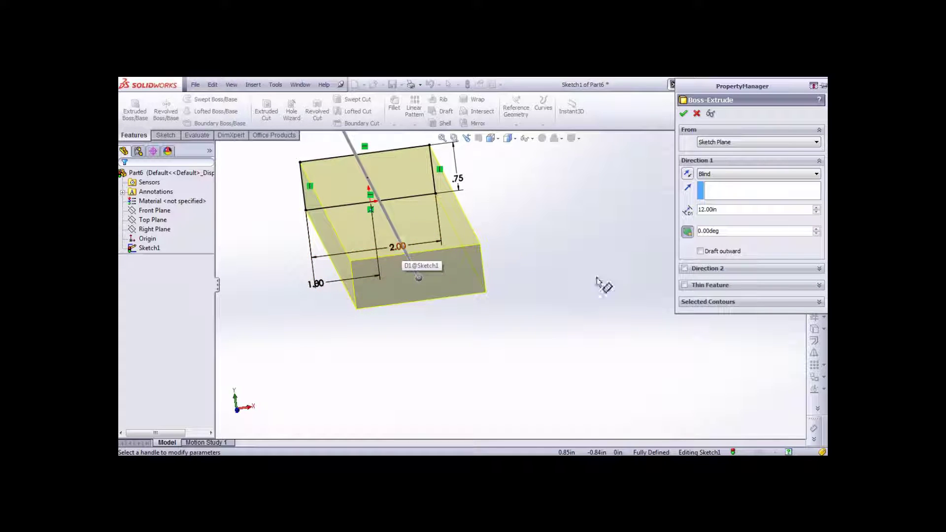
click(684, 284)
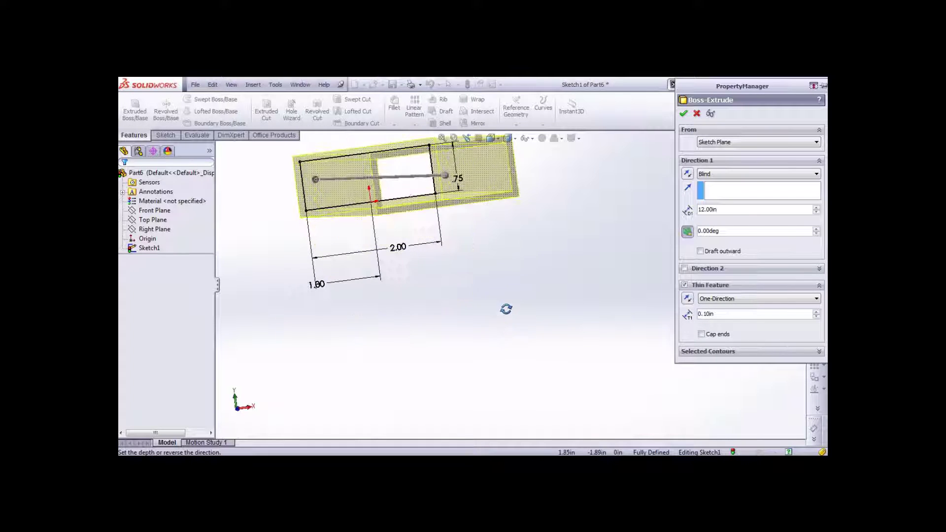
scroll(391, 152, down, 3)
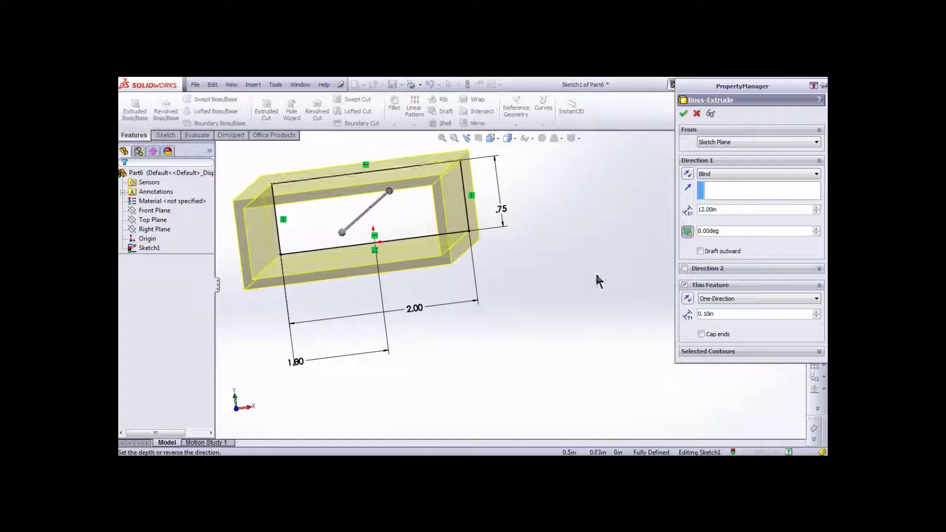
click(685, 285)
middle_drag(641, 281, 564, 247)
scroll(475, 286, down, 5)
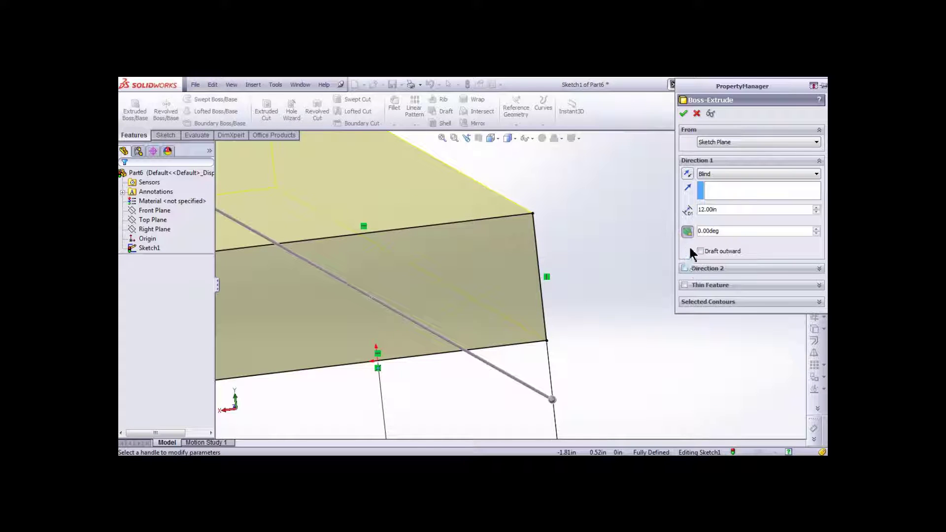
click(684, 285)
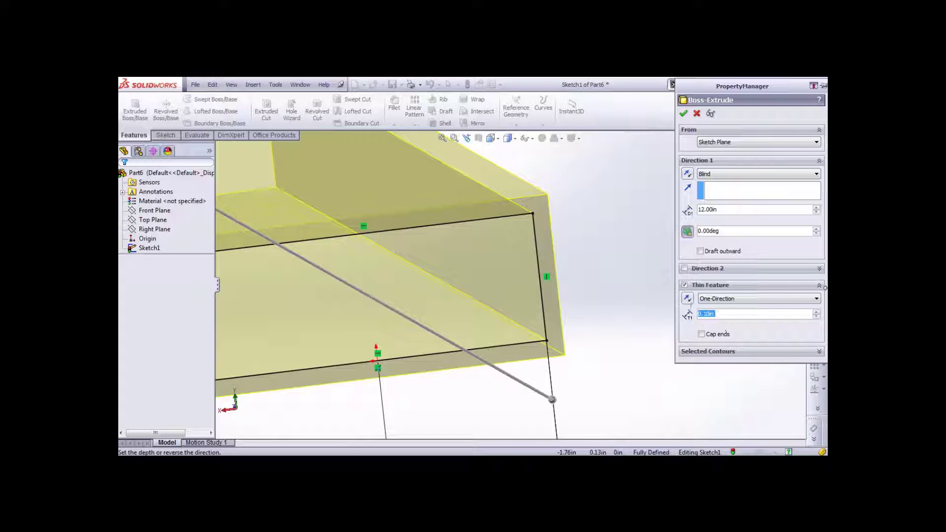
text(0.25)
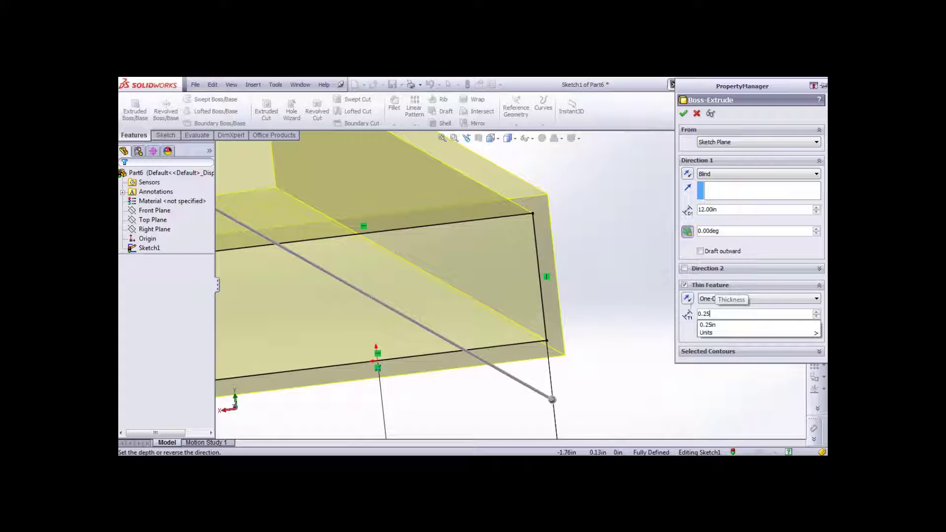
key(Return)
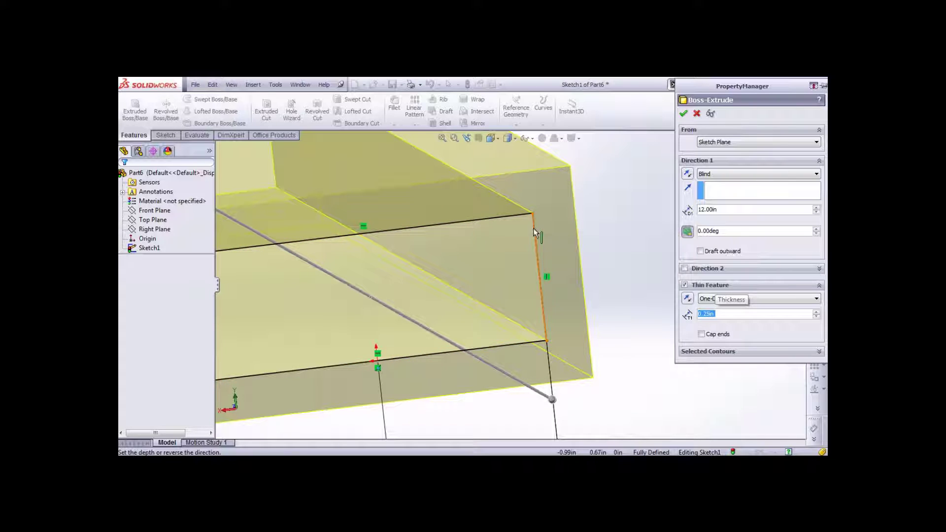
click(687, 299)
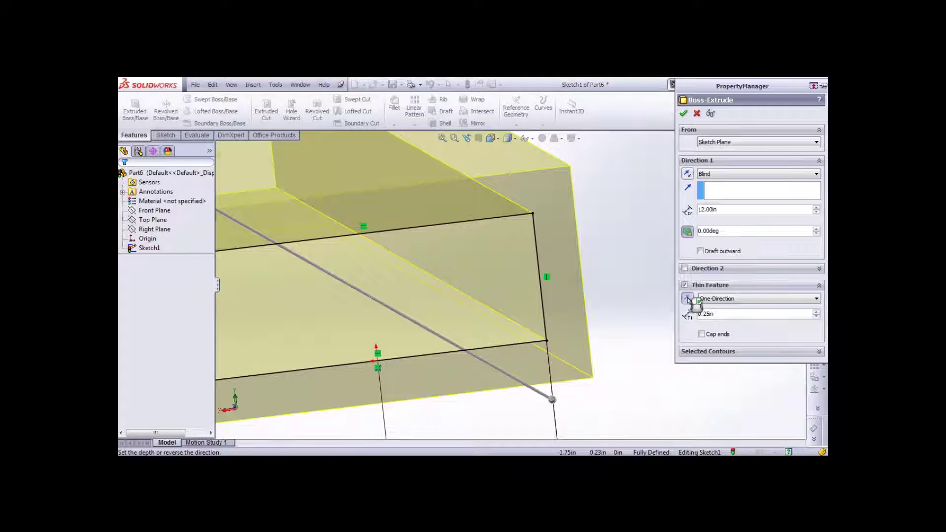
click(688, 299)
click(688, 299)
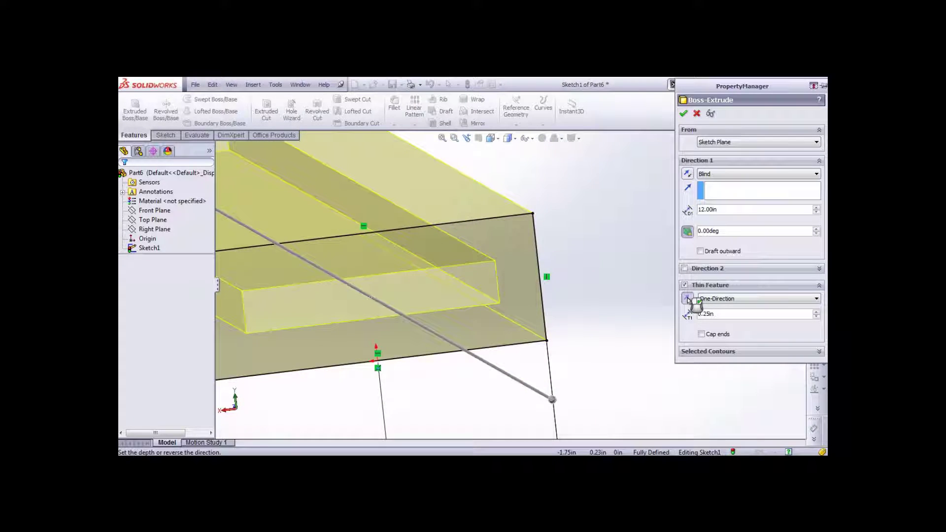
click(688, 299)
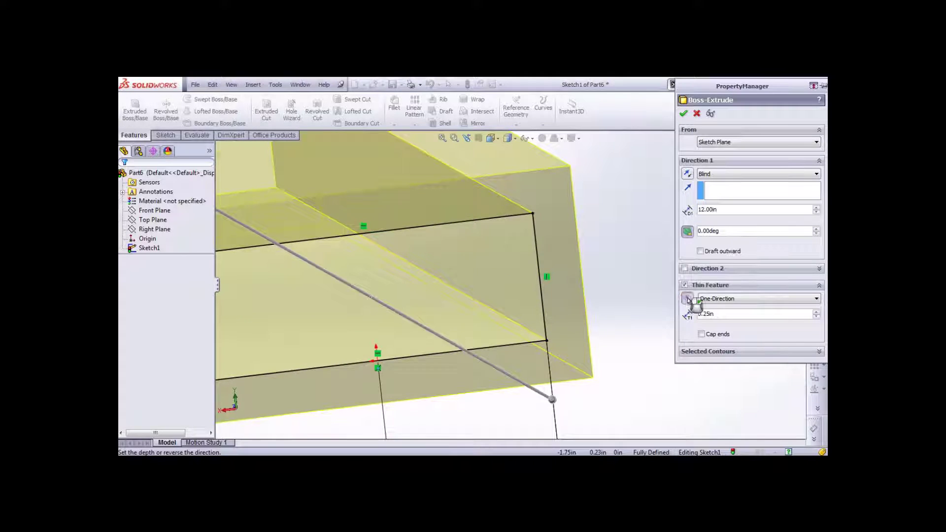
click(688, 299)
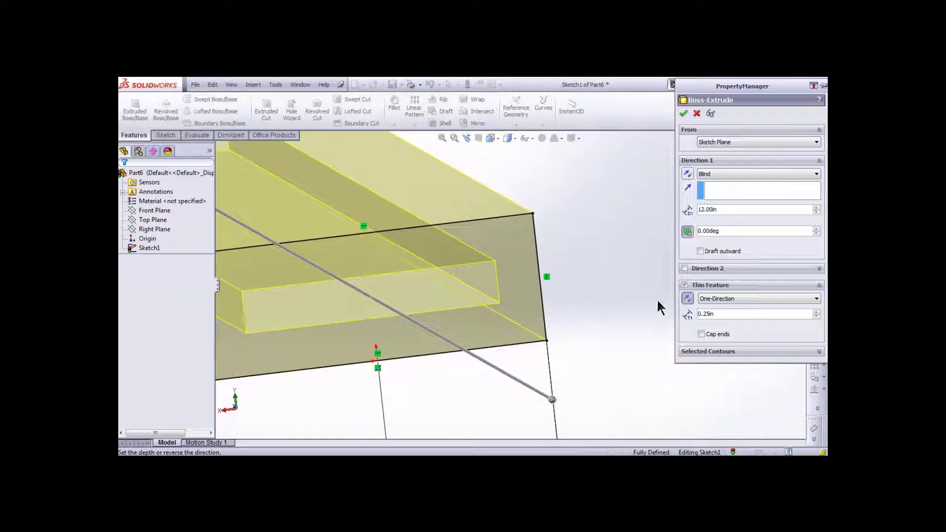
click(685, 285)
Step: Reverse the extrusion to run back-left and accept the 12.00in Blind bar
middle_drag(550, 298, 386, 196)
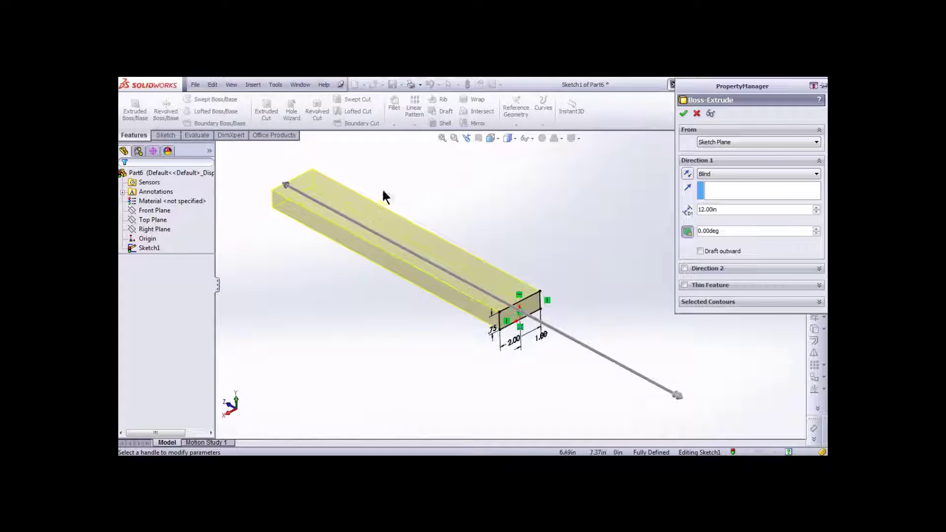
click(688, 175)
click(688, 174)
click(687, 175)
click(688, 175)
click(683, 113)
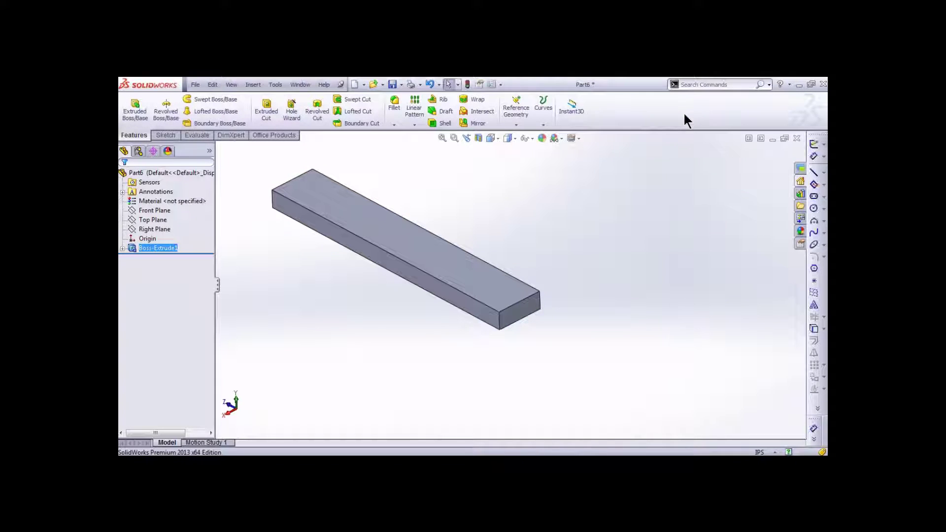
click(537, 307)
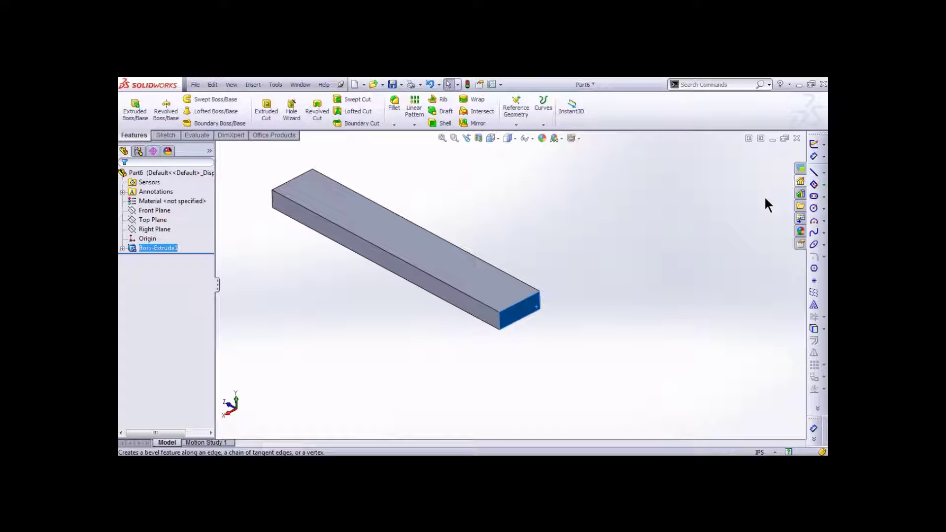
Step: Start Sketch2 on the bar's end face, viewed Normal To
key(ctrl+8)
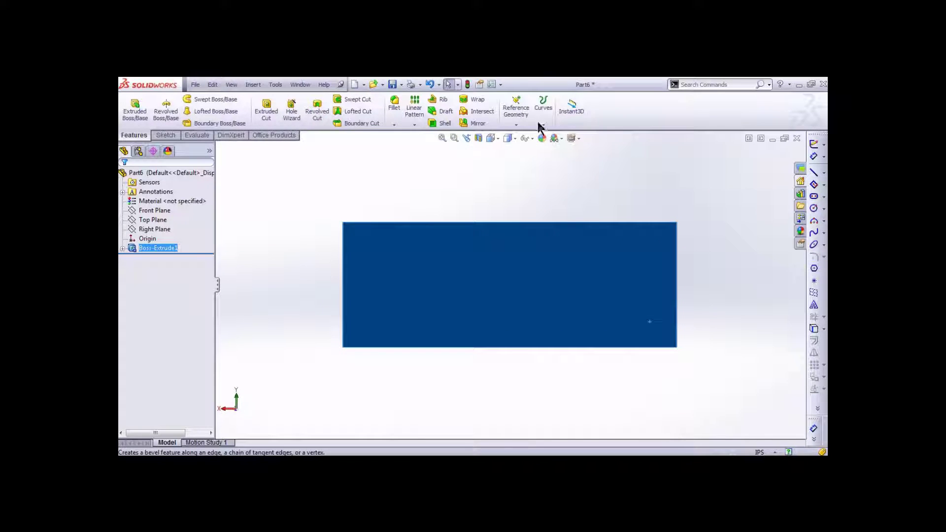
click(270, 217)
click(166, 136)
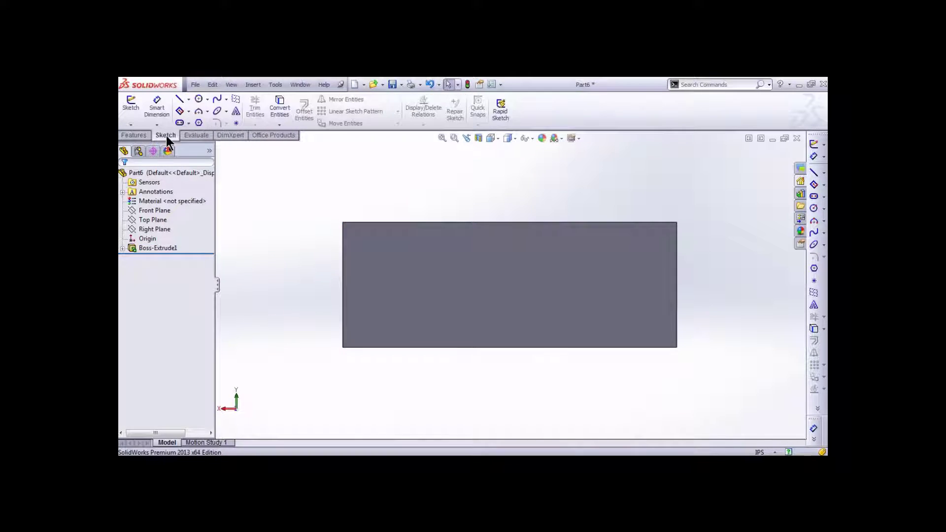
click(453, 304)
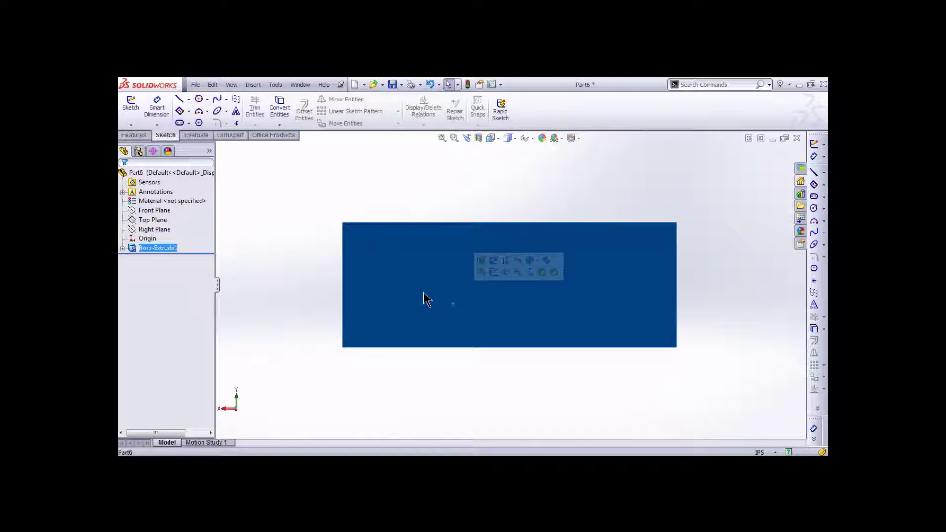
key(ctrl+8)
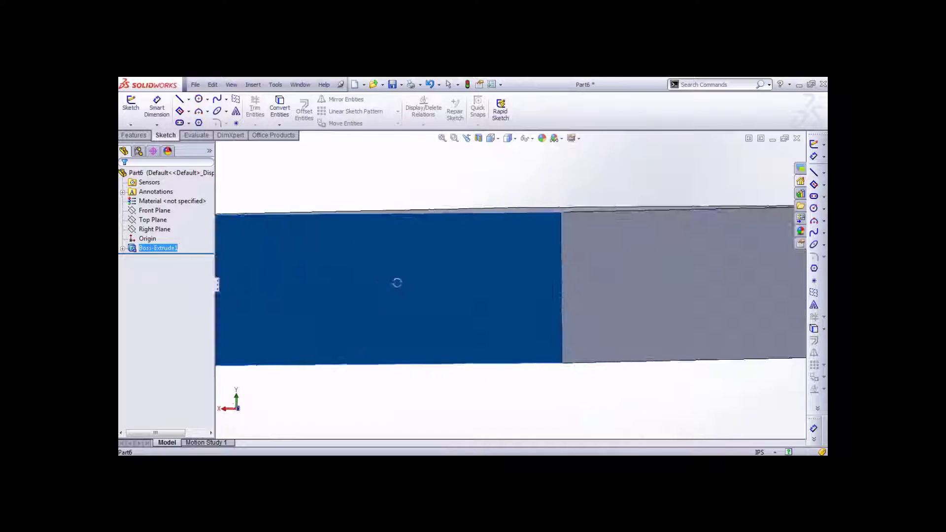
click(131, 105)
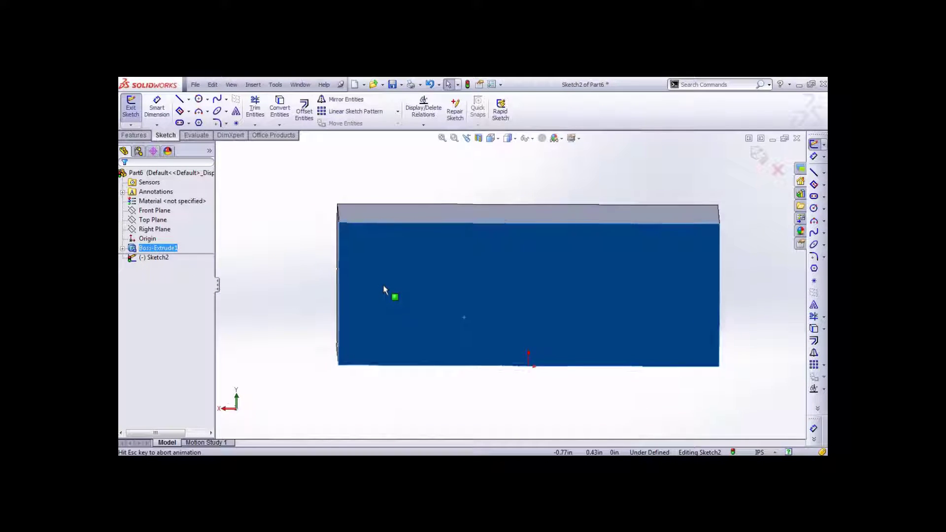
Step: Draw a four-sided line outline on the end face, its top side along the face's top edge
click(180, 100)
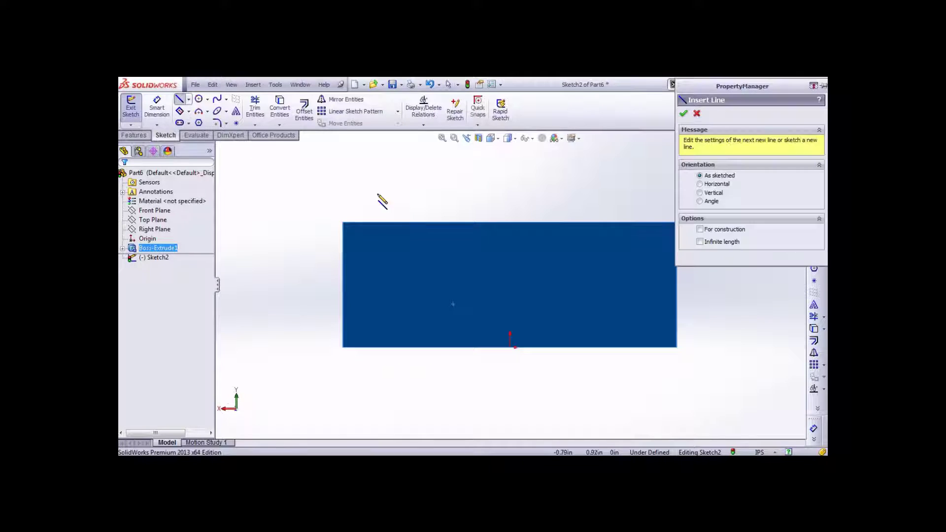
click(430, 236)
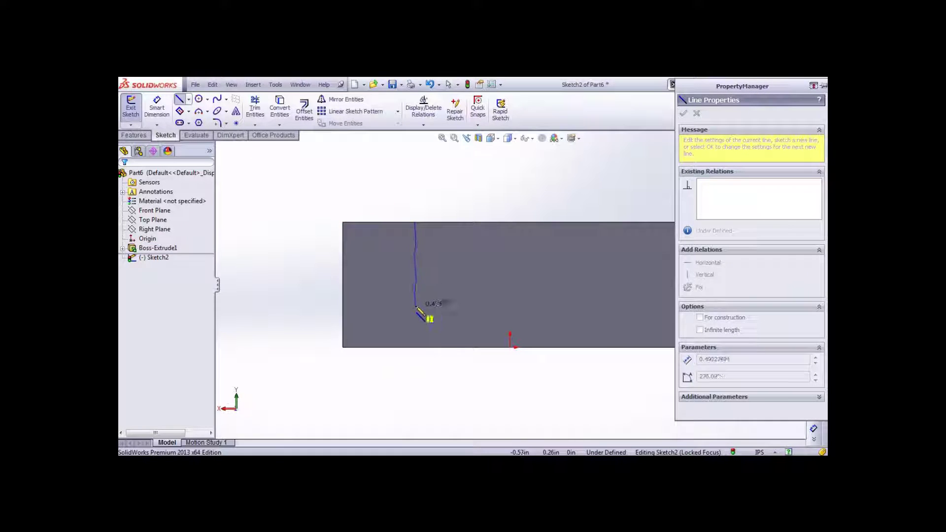
click(415, 307)
click(632, 307)
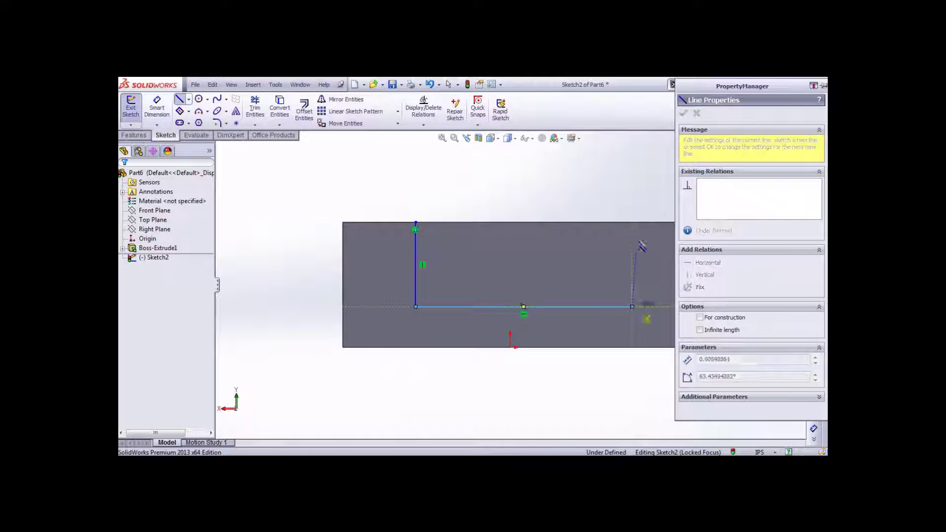
click(632, 222)
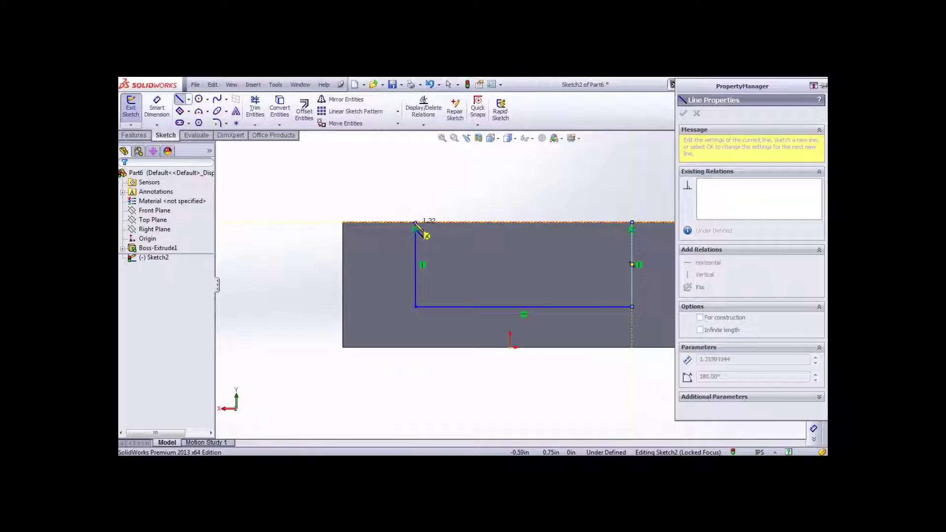
click(415, 222)
key(Escape)
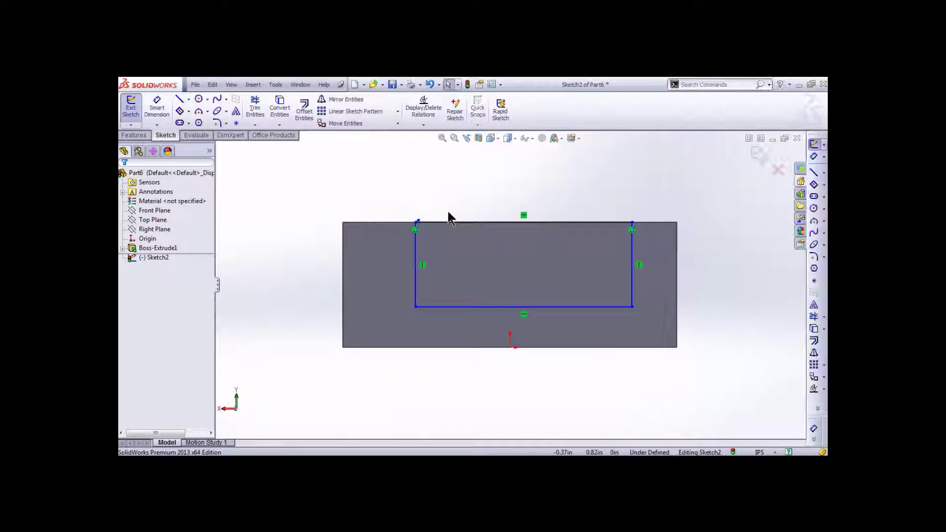
scroll(447, 208, down, 3)
scroll(537, 286, up, 3)
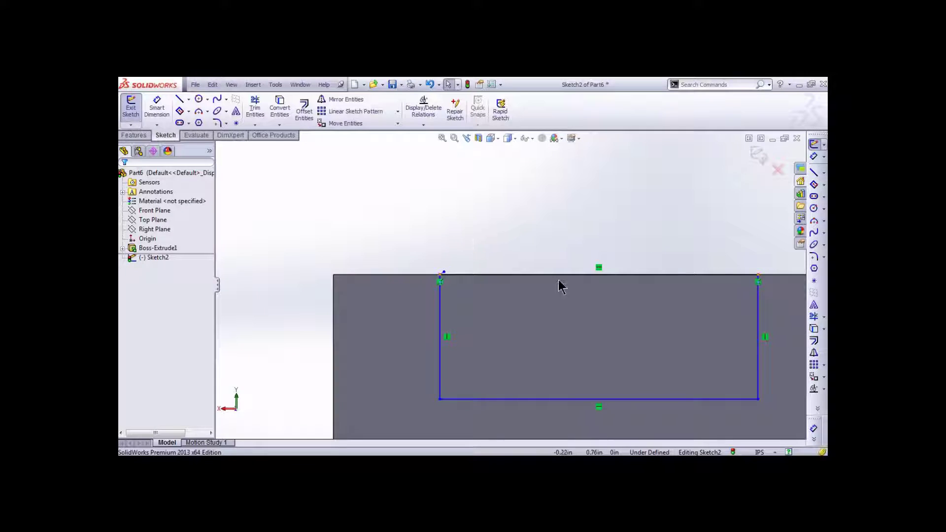
scroll(442, 270, down, 3)
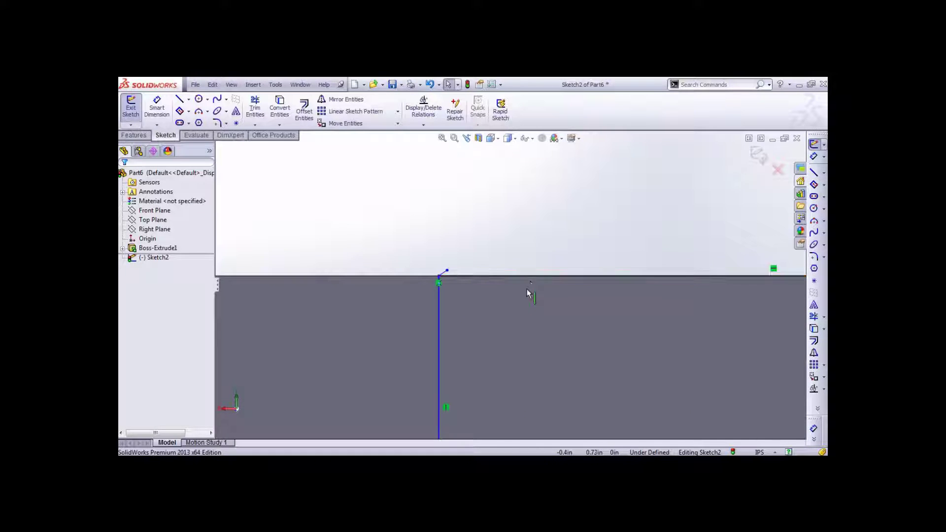
scroll(442, 258, down, 3)
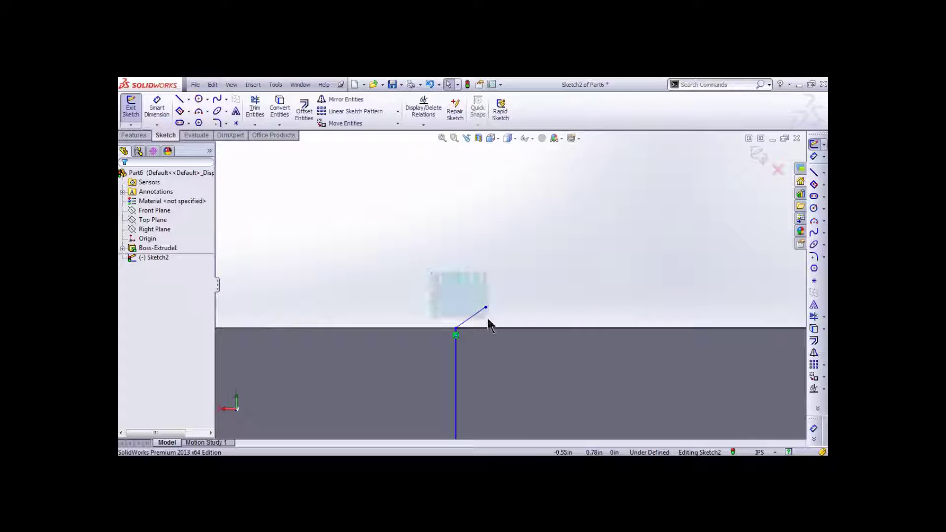
Step: Power-trim the short angled stray line from the outline's top-left corner
click(255, 108)
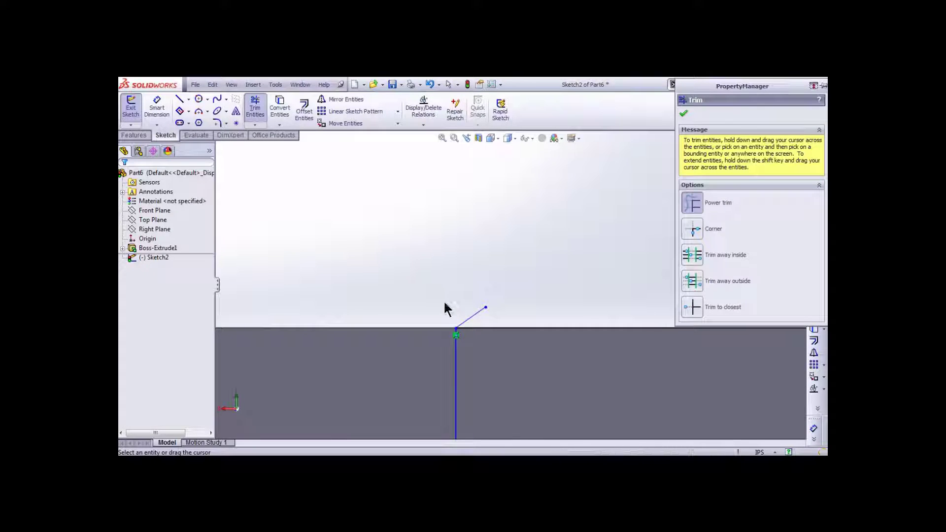
drag(448, 310, 485, 318)
key(Escape)
scroll(645, 370, up, 4)
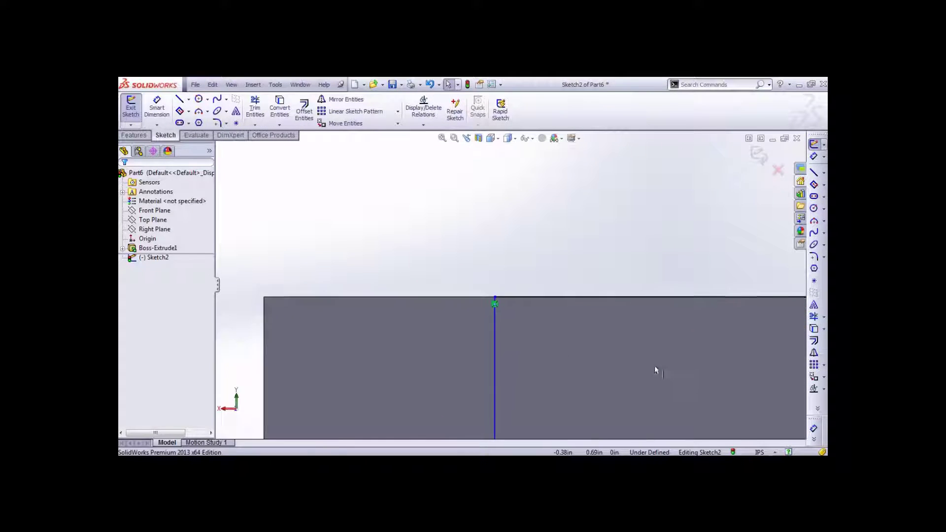
scroll(685, 323, up, 3)
scroll(678, 320, down, 3)
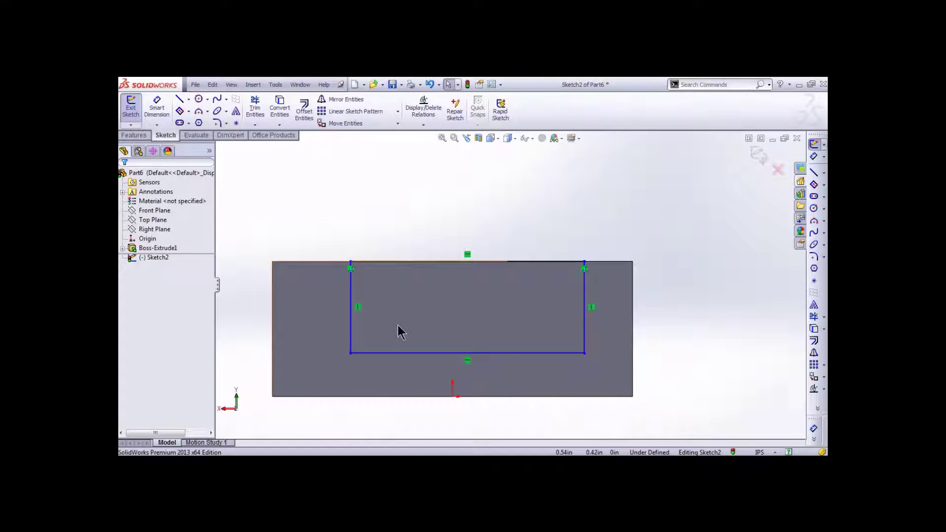
scroll(367, 330, down, 2)
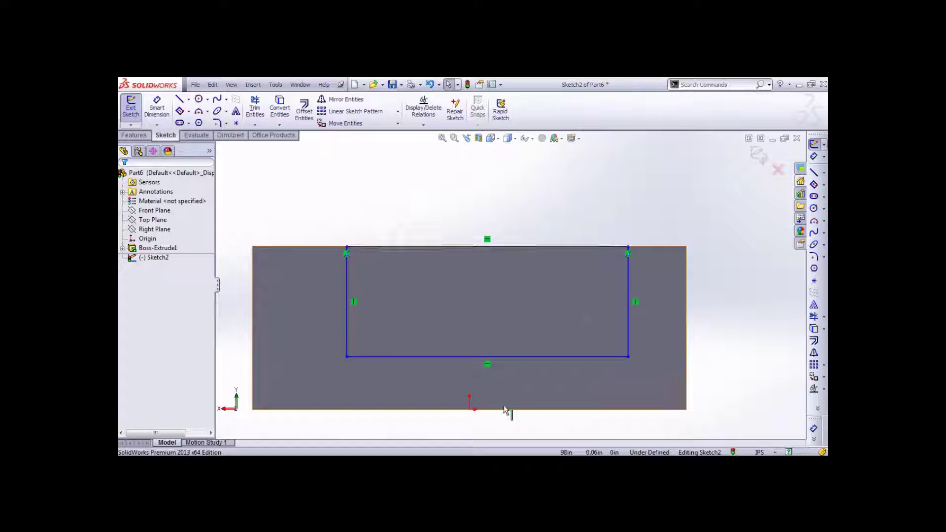
click(157, 108)
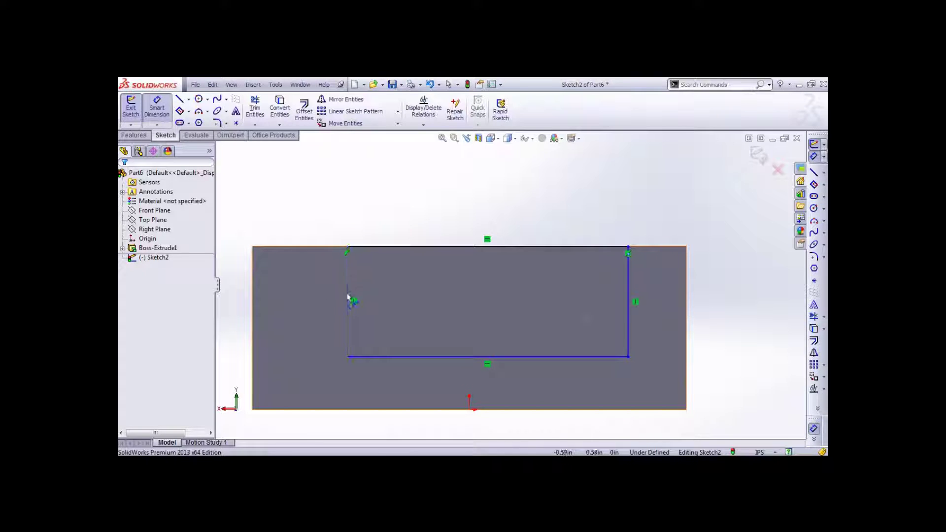
Step: Dimension the outline's left and right lines .50 in from the face's side edges
click(347, 298)
click(253, 301)
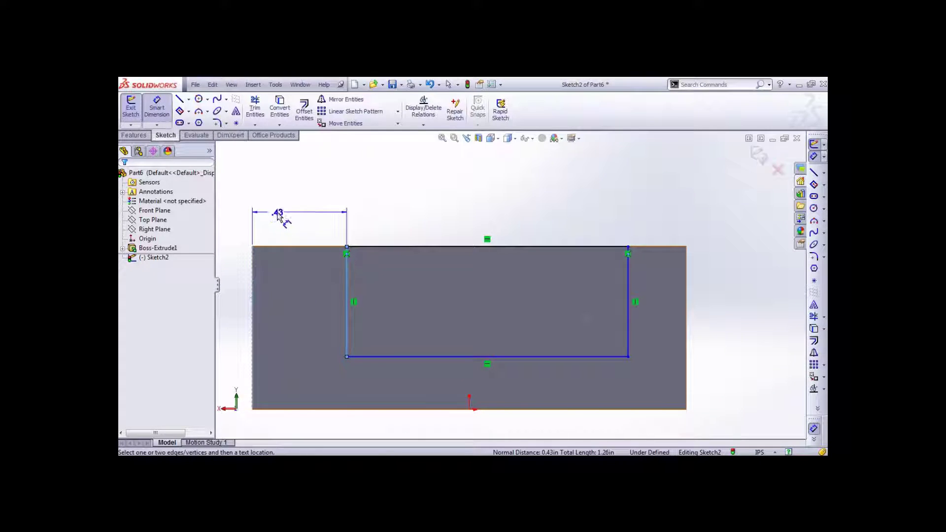
click(306, 213)
text(00.)
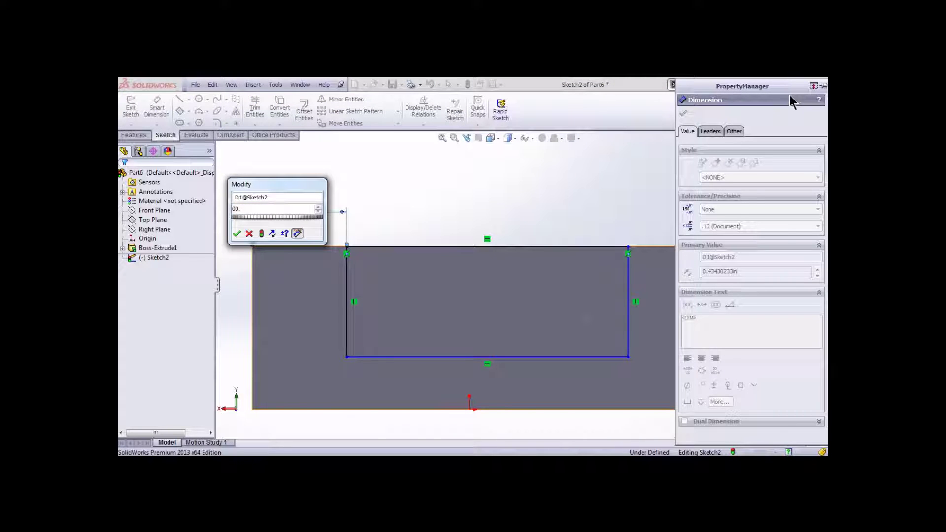
text(5)
key(Return)
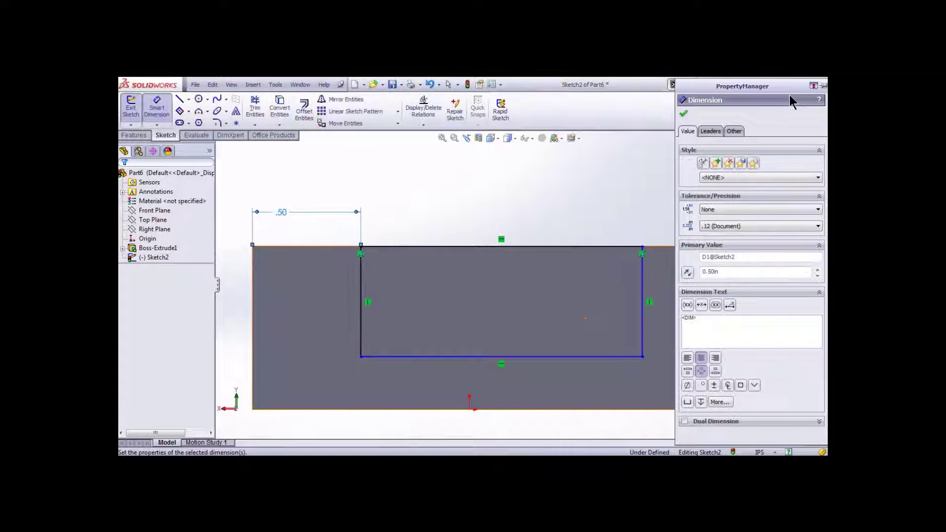
scroll(591, 296, up, 2)
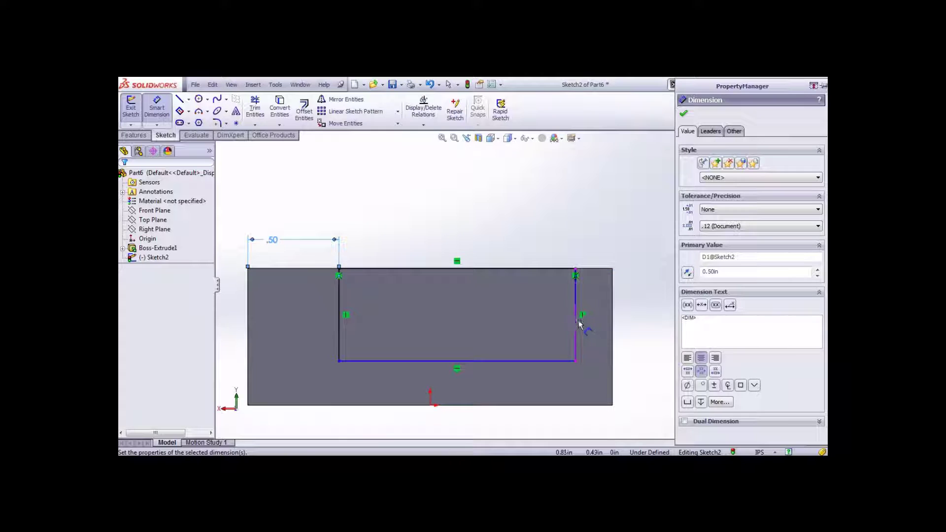
click(578, 324)
click(615, 321)
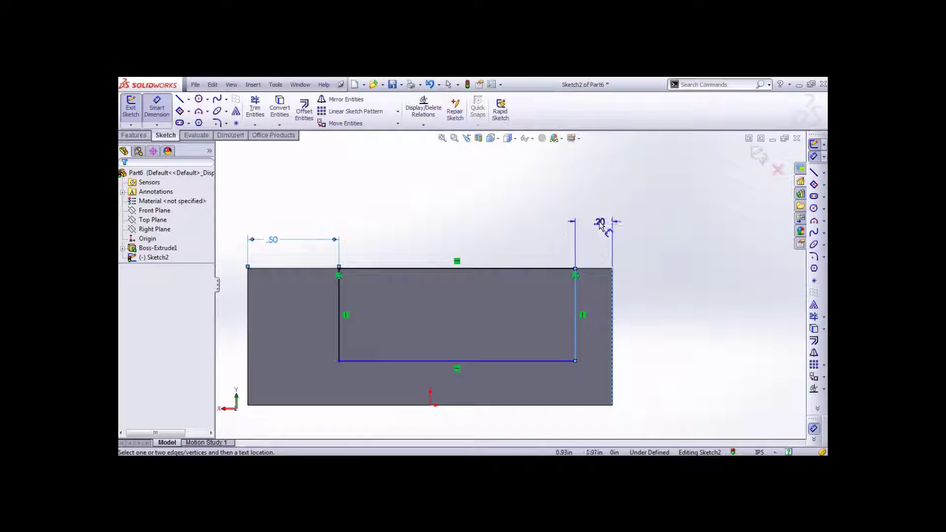
click(601, 222)
text(.5)
key(Return)
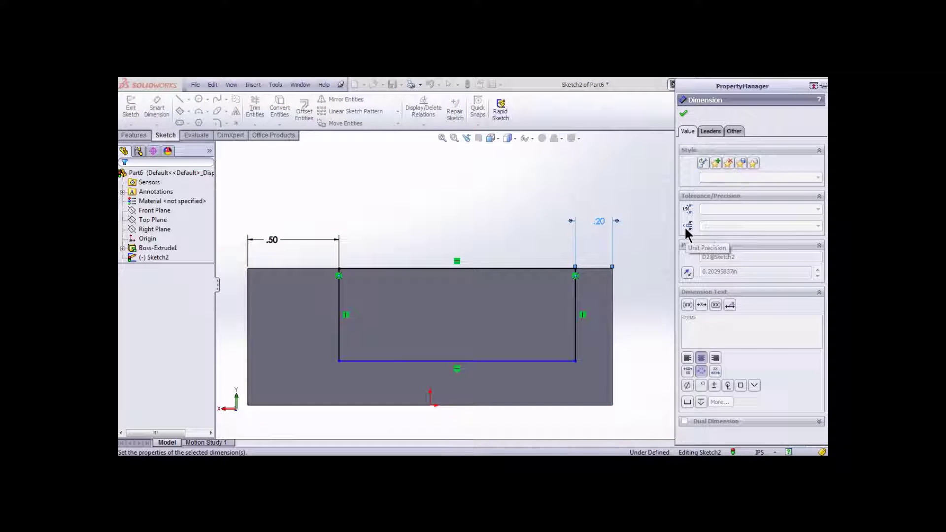
Step: Dimension the outline's bottom line .25 above the face's bottom edge
click(446, 361)
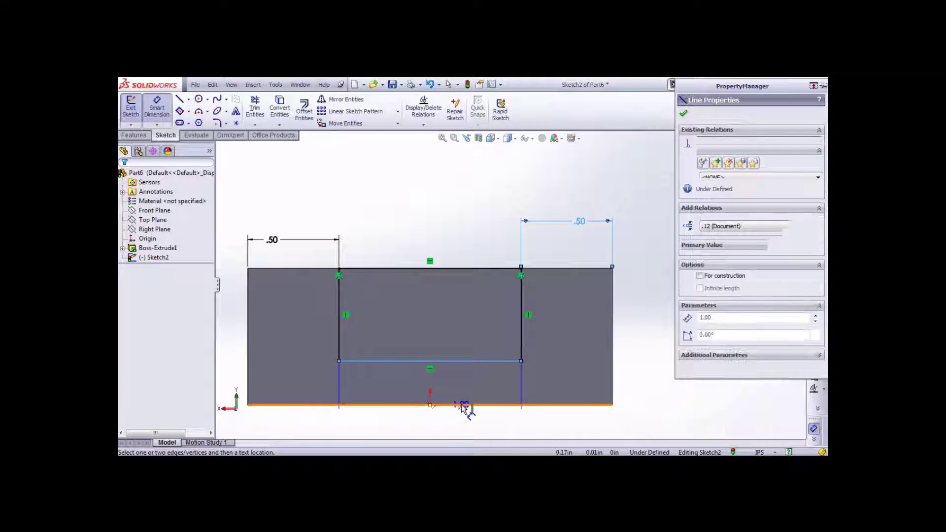
click(464, 405)
click(658, 382)
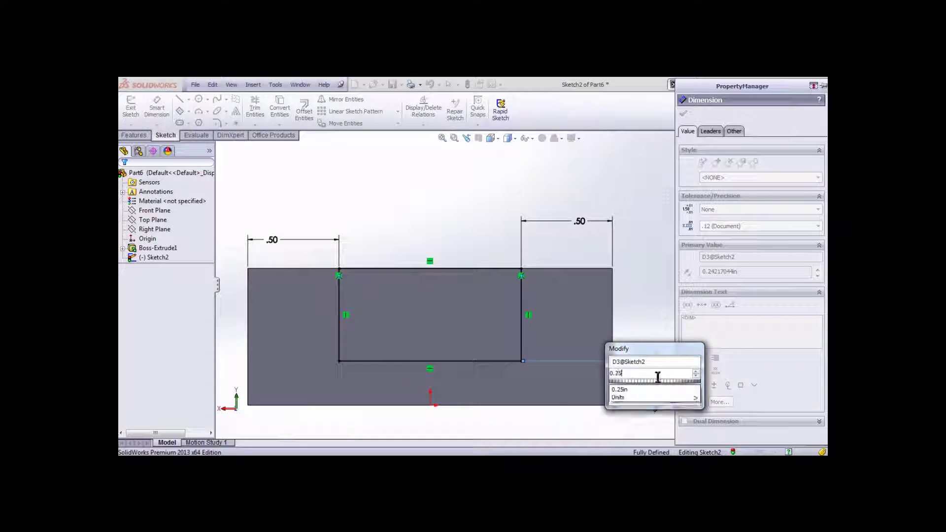
key(Return)
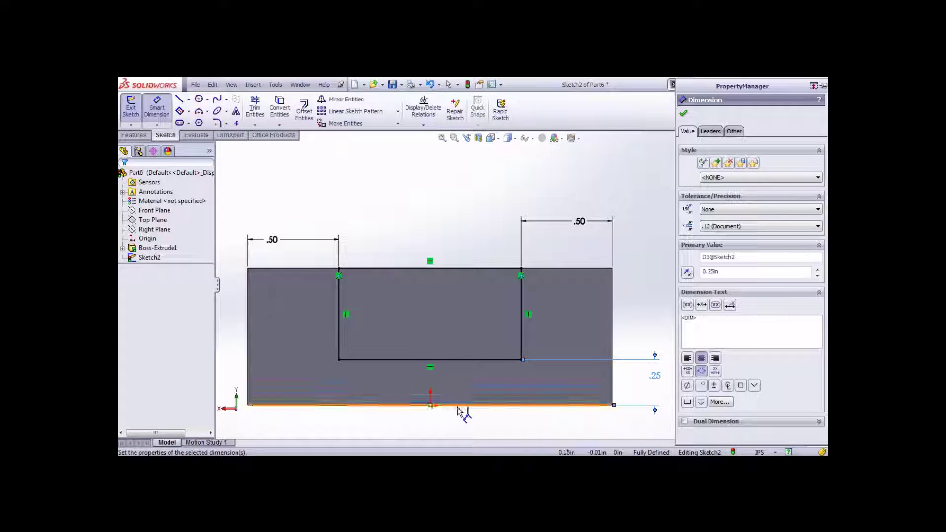
key(Escape)
key(Escape)
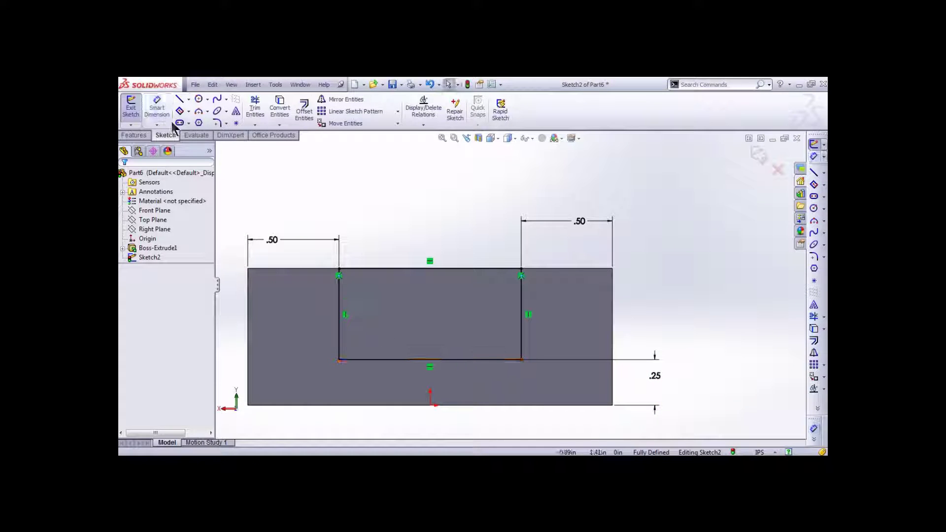
Step: Extrude-cut the slot sketch with a Through All end condition along the bar
click(141, 139)
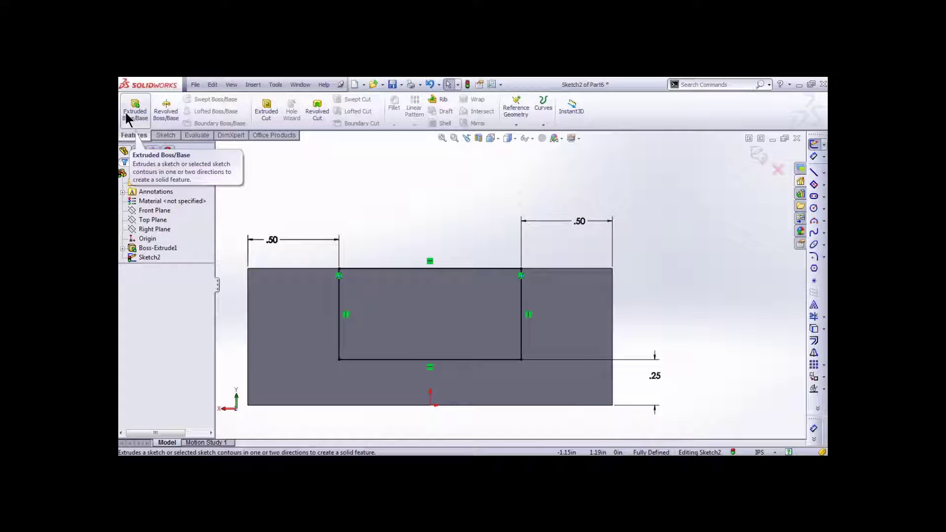
click(266, 111)
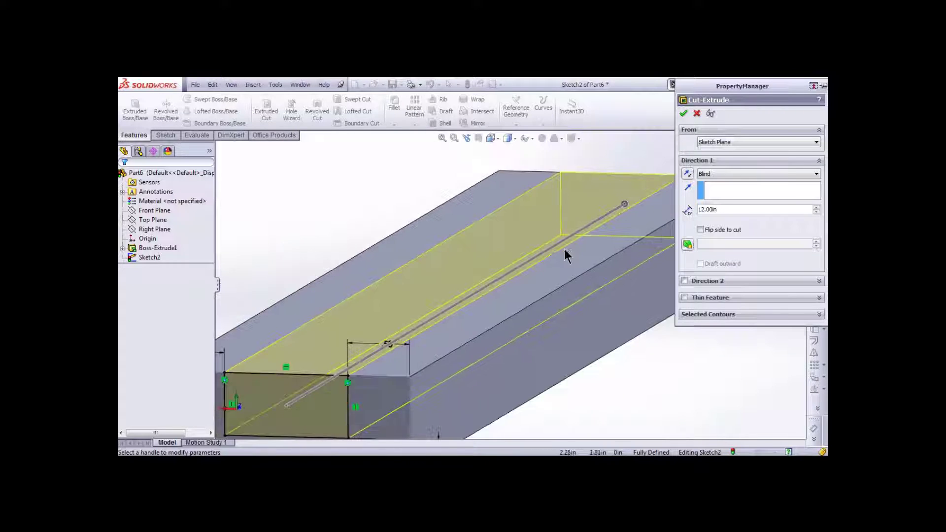
click(816, 174)
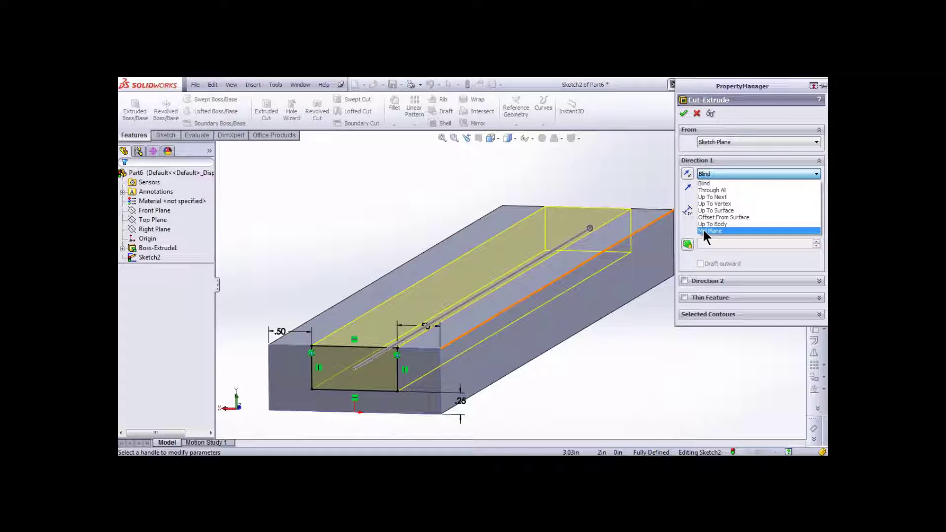
click(712, 190)
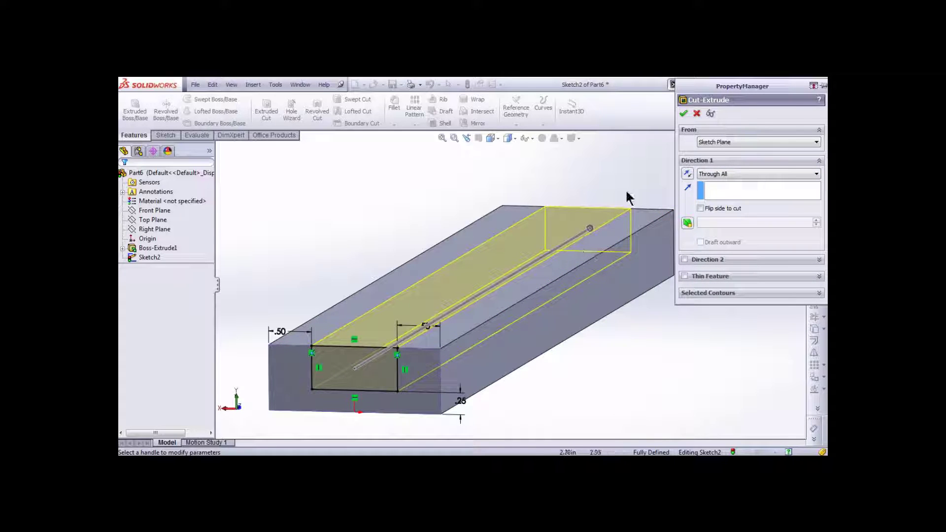
click(683, 114)
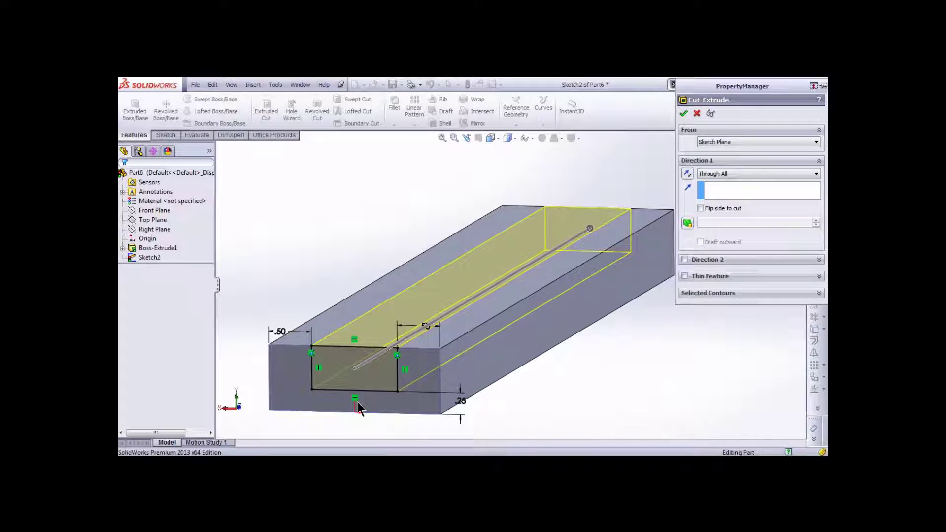
key(Return)
middle_drag(397, 353, 452, 321)
click(444, 308)
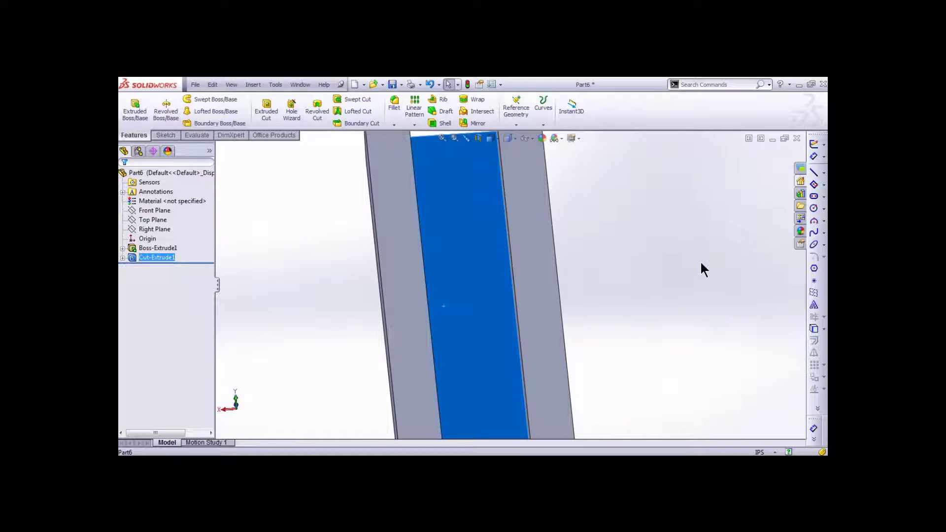
Step: View the channel floor face straight on with Normal To
key(ctrl+8)
scroll(567, 316, down, 3)
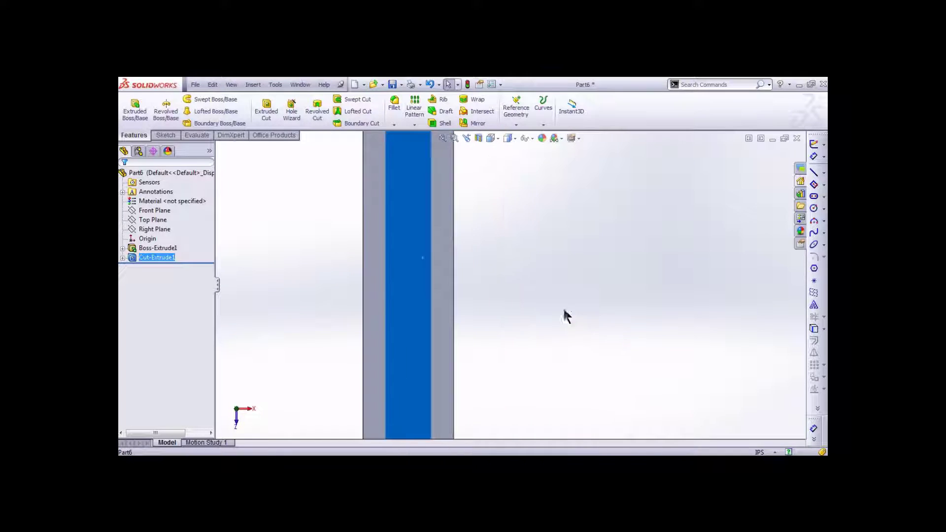
scroll(359, 222, down, 3)
scroll(473, 261, down, 1)
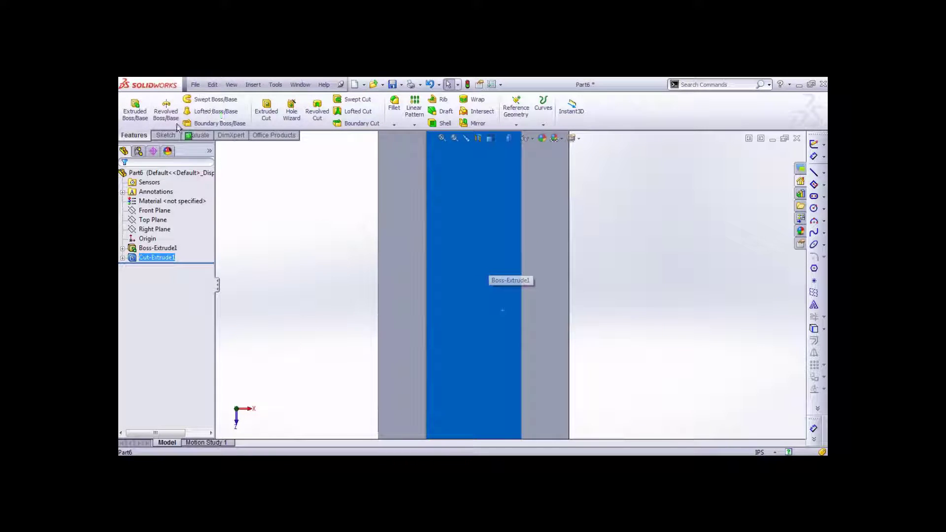
Step: Draw a centre-radius circle on the channel floor for the hole
click(165, 135)
click(199, 99)
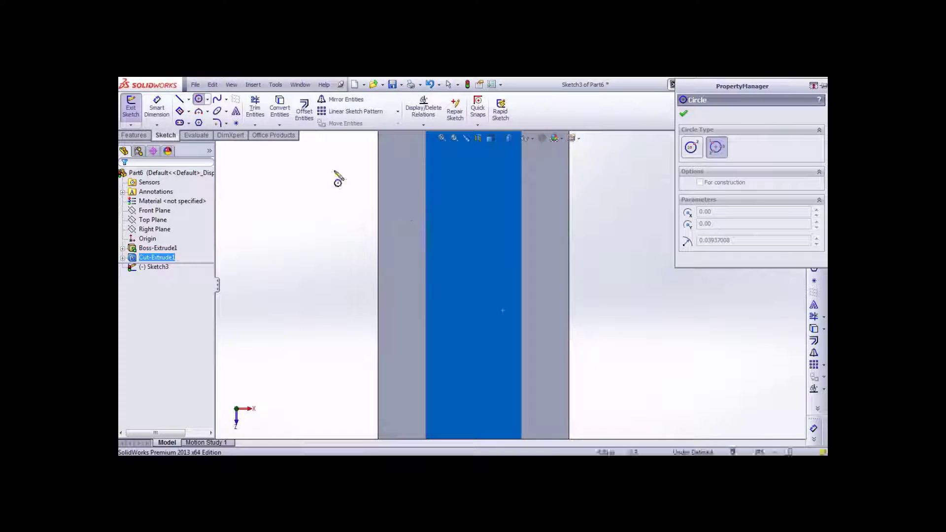
click(207, 99)
click(217, 110)
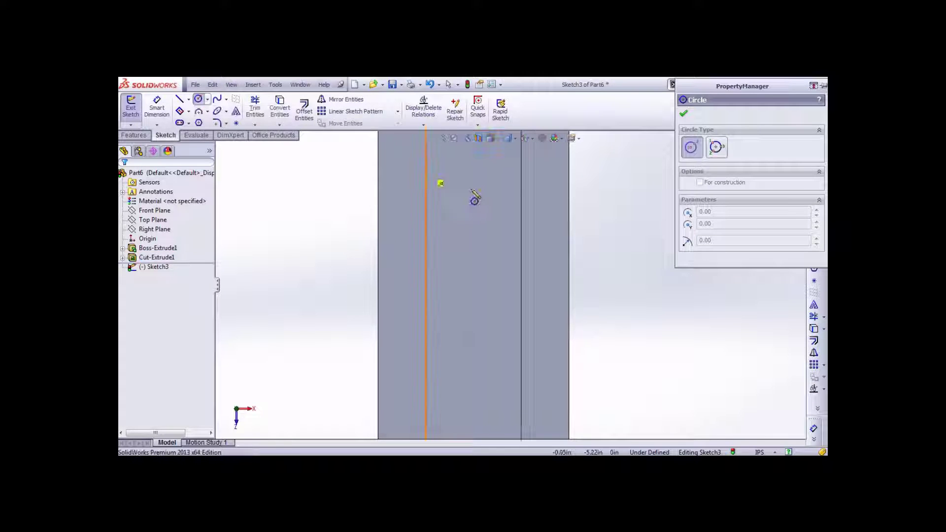
click(474, 196)
click(490, 212)
scroll(488, 197, up, 1)
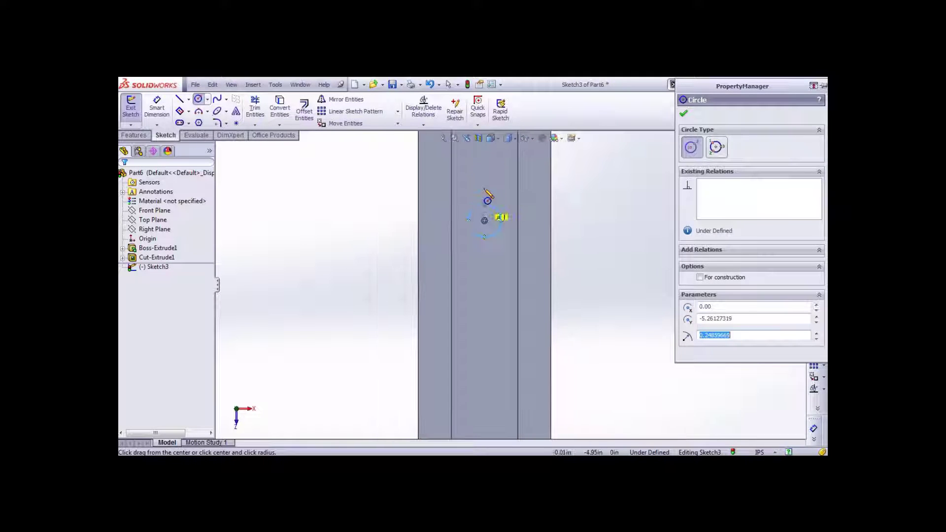
scroll(488, 196, up, 4)
scroll(511, 179, down, 2)
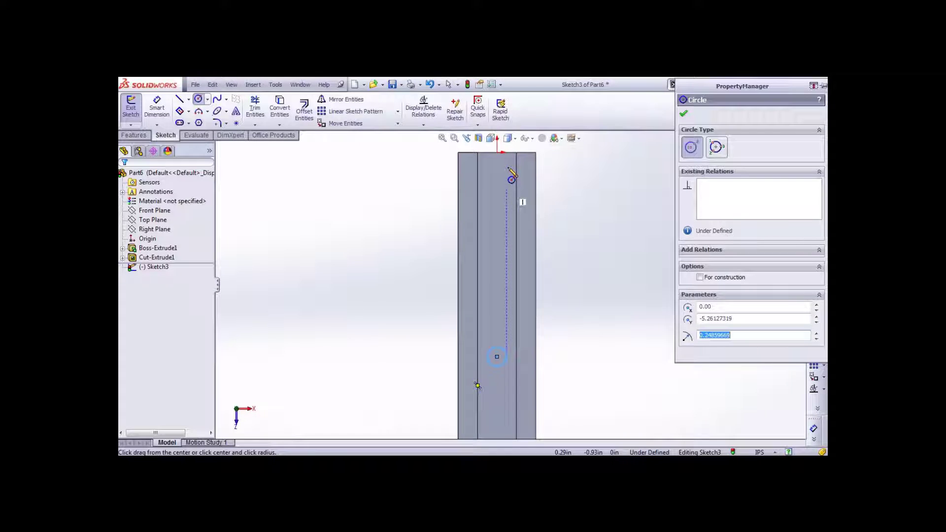
key(Escape)
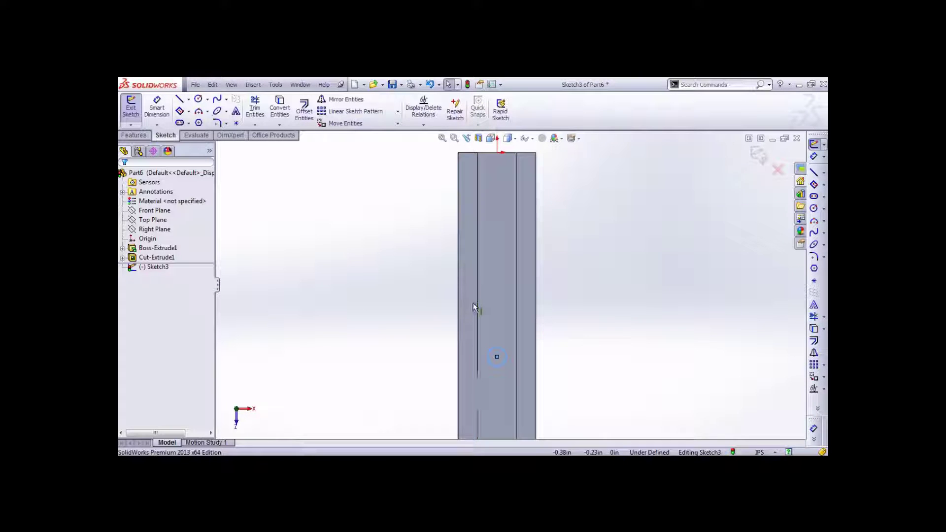
click(157, 111)
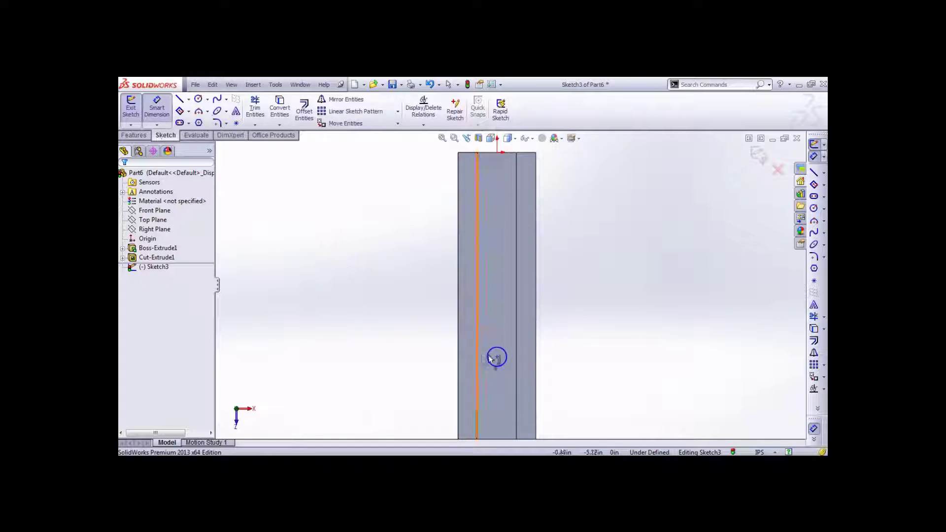
Step: Dimension the circle centre 6 in from the origin
click(497, 151)
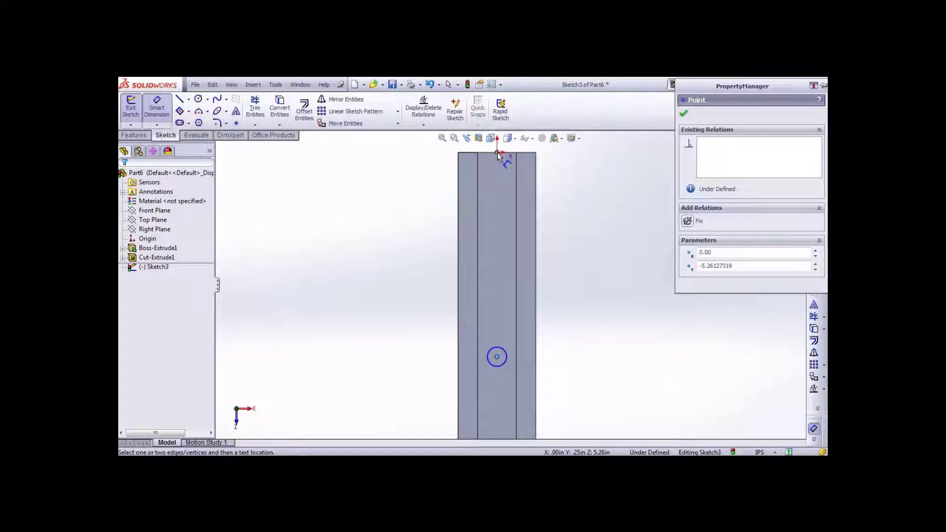
click(497, 357)
click(603, 205)
text(6)
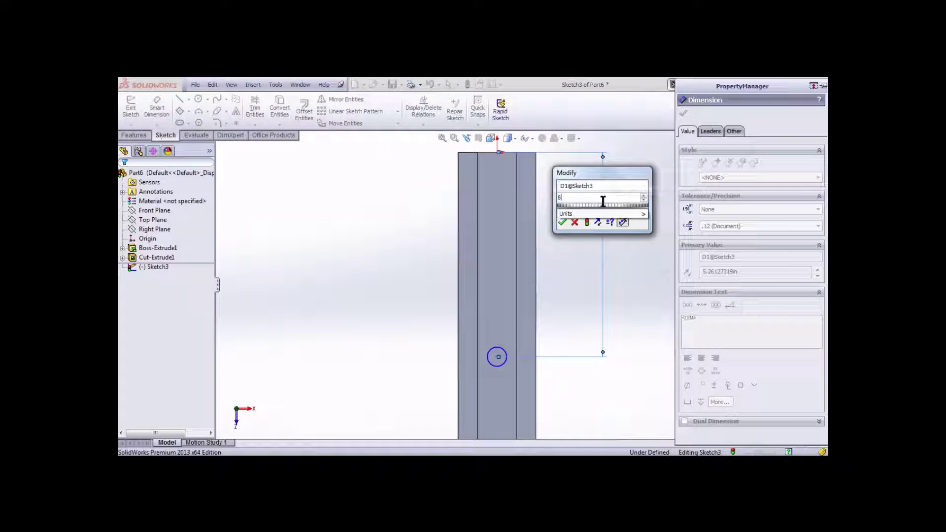
key(Return)
key(Escape)
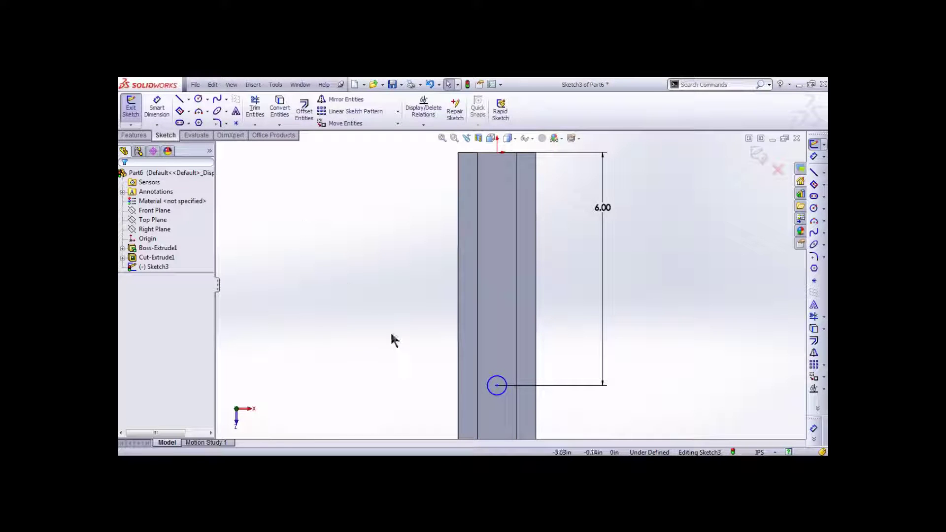
Step: Add a Vertical relation between the circle centre and the origin
click(497, 386)
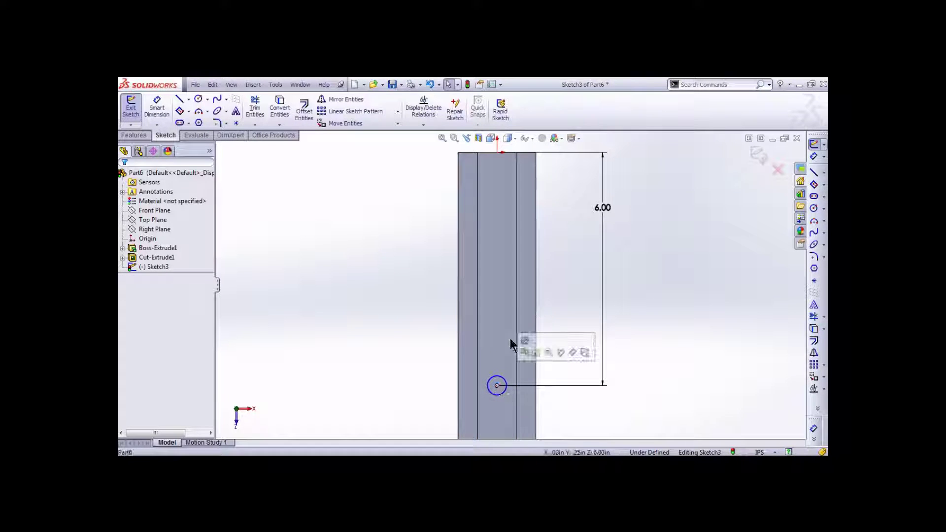
ctrl+click(497, 152)
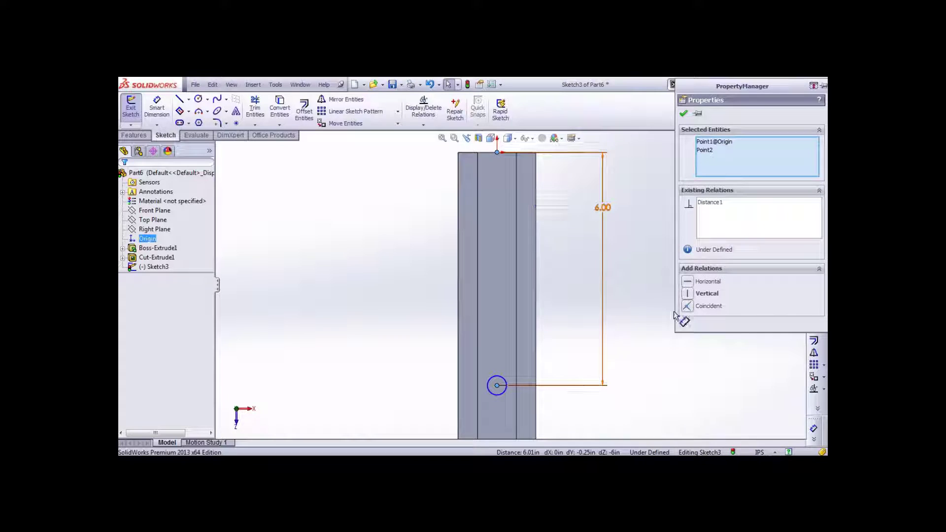
click(686, 295)
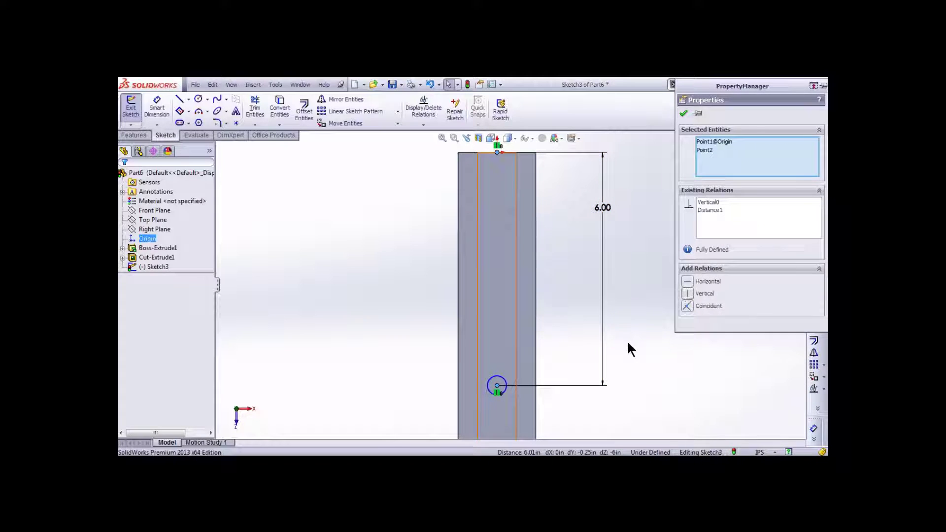
click(611, 363)
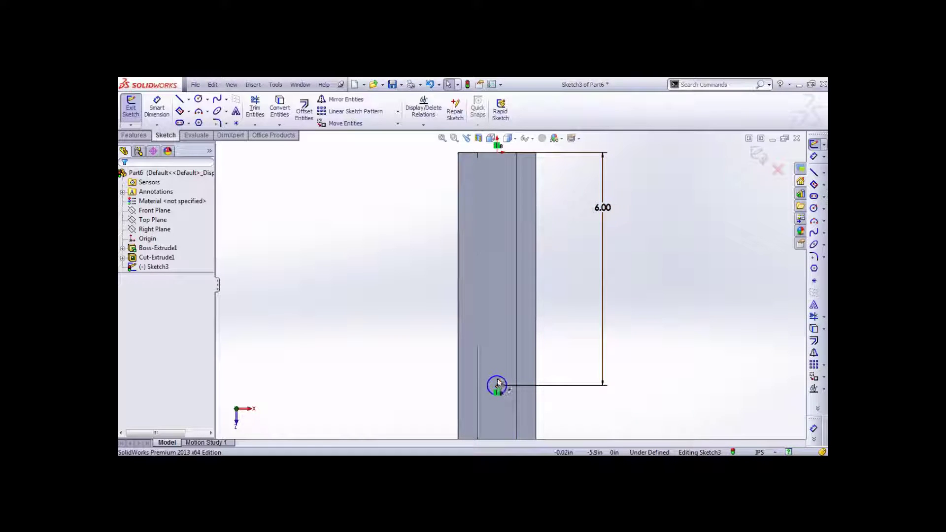
Step: Dimension the circle's diameter as .5
click(157, 110)
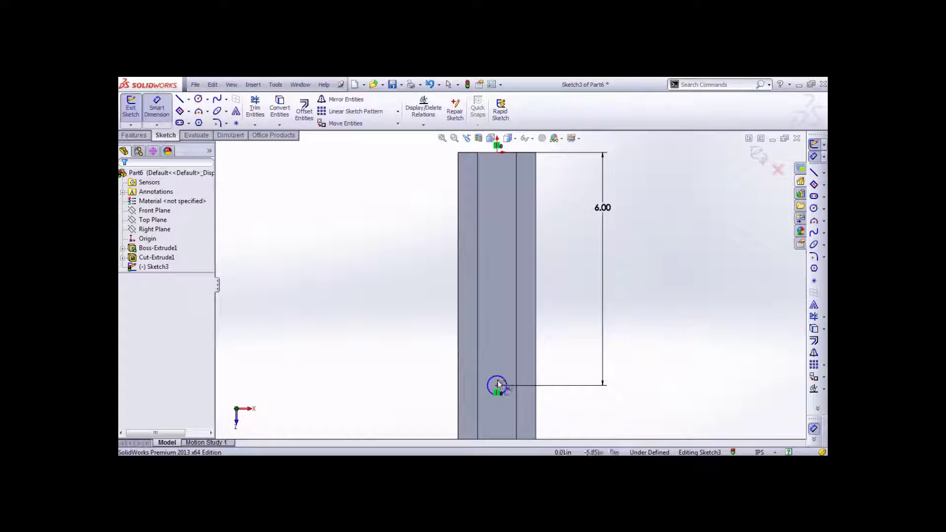
click(497, 387)
click(633, 404)
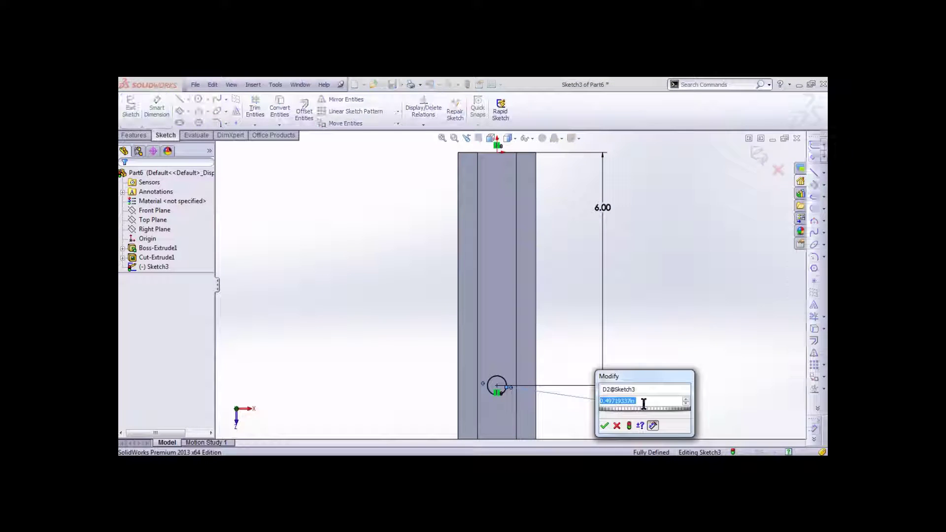
text(.5)
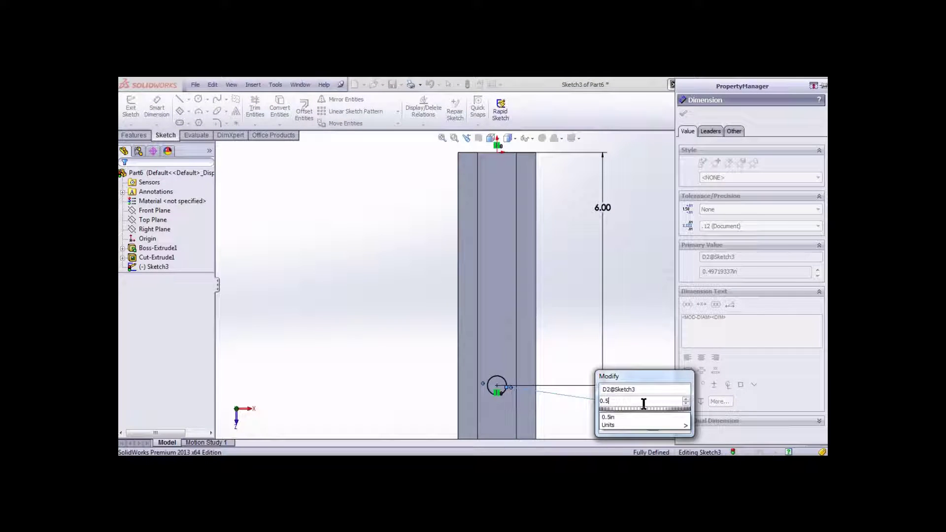
key(Return)
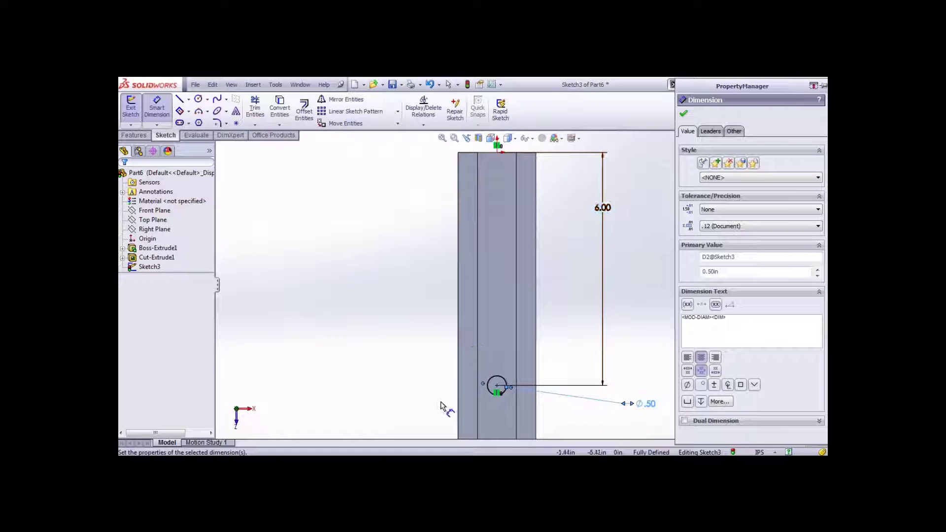
key(Escape)
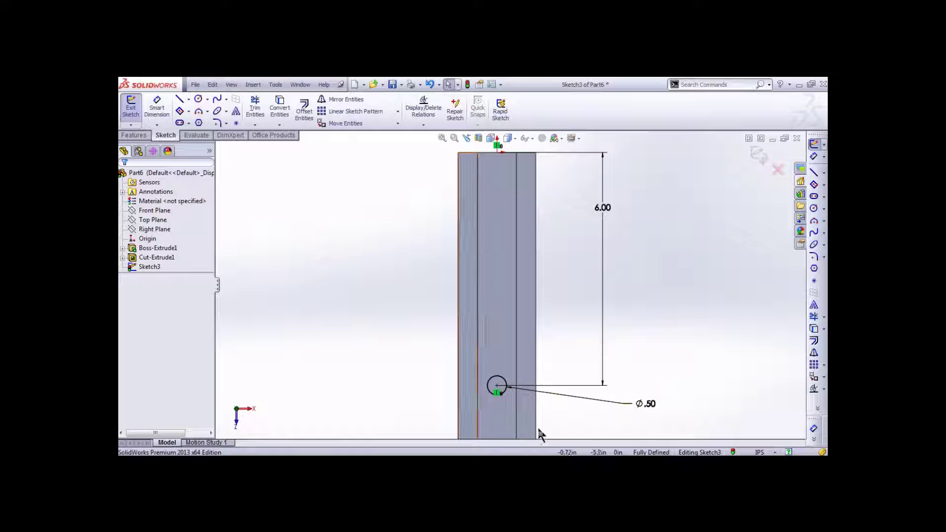
click(134, 135)
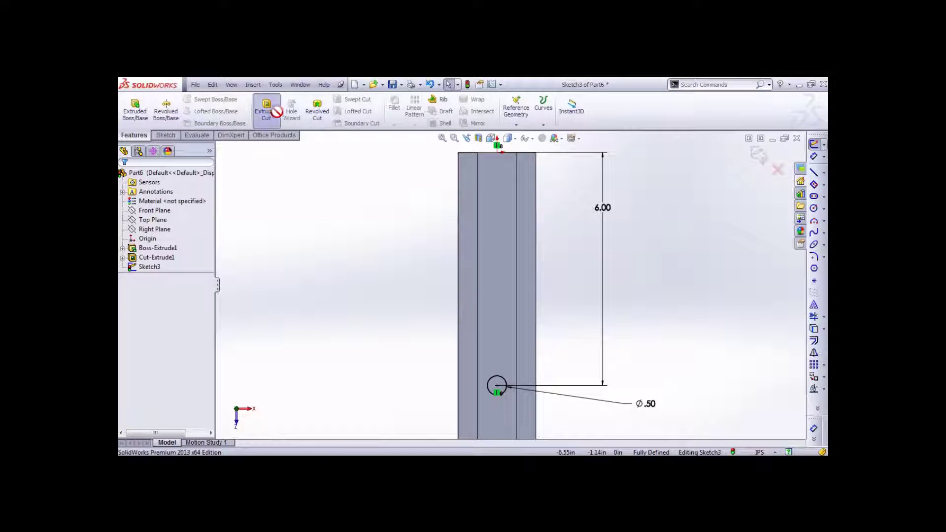
Step: Extrude-cut the circle sketch with a Through All end condition to make the floor hole
click(266, 108)
click(732, 174)
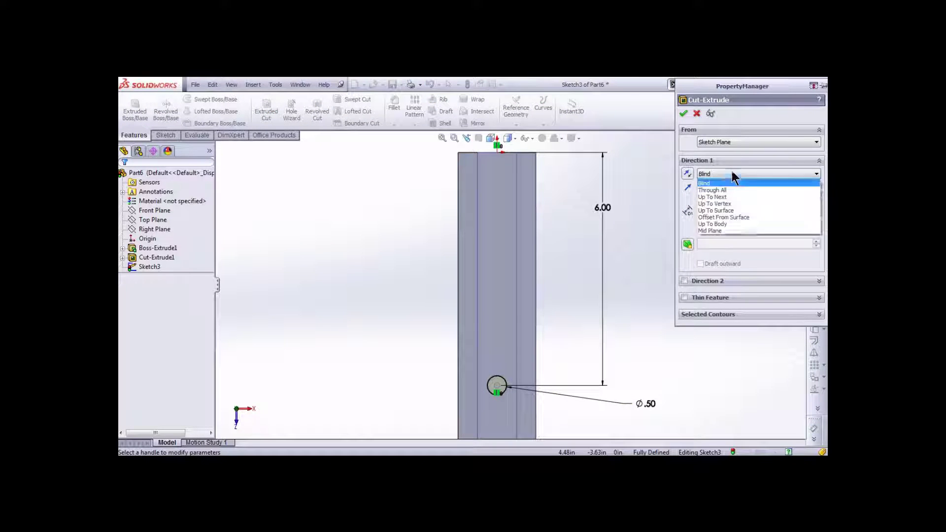
click(722, 192)
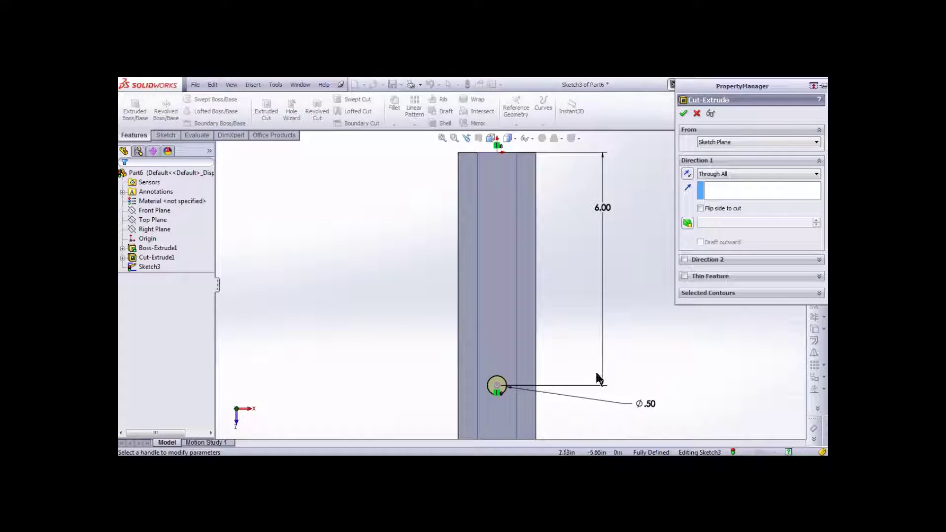
middle_drag(567, 436, 510, 436)
key(ctrl+8)
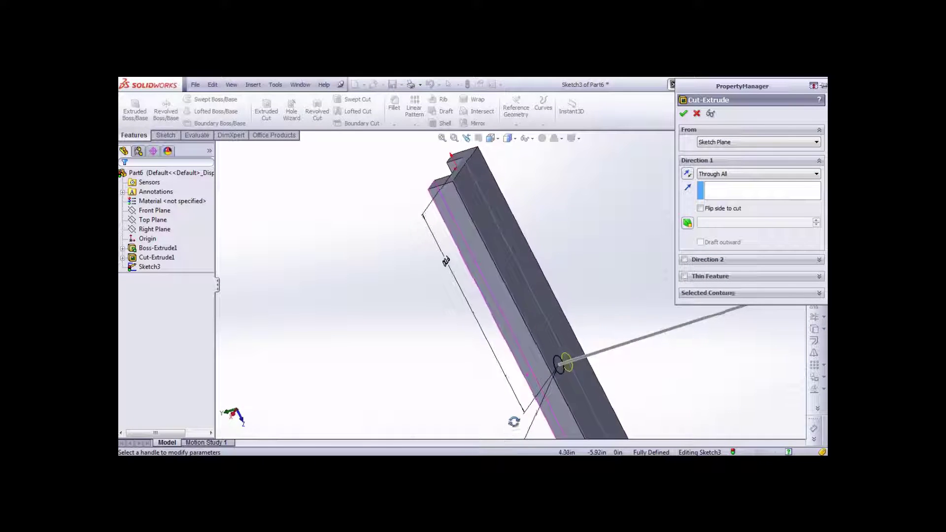
click(683, 114)
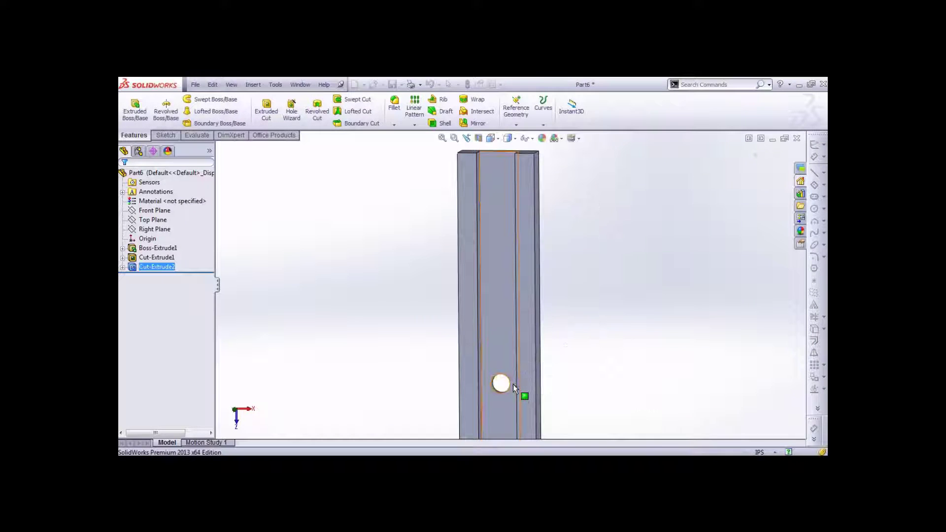
scroll(509, 394, down, 3)
middle_drag(509, 395, 550, 297)
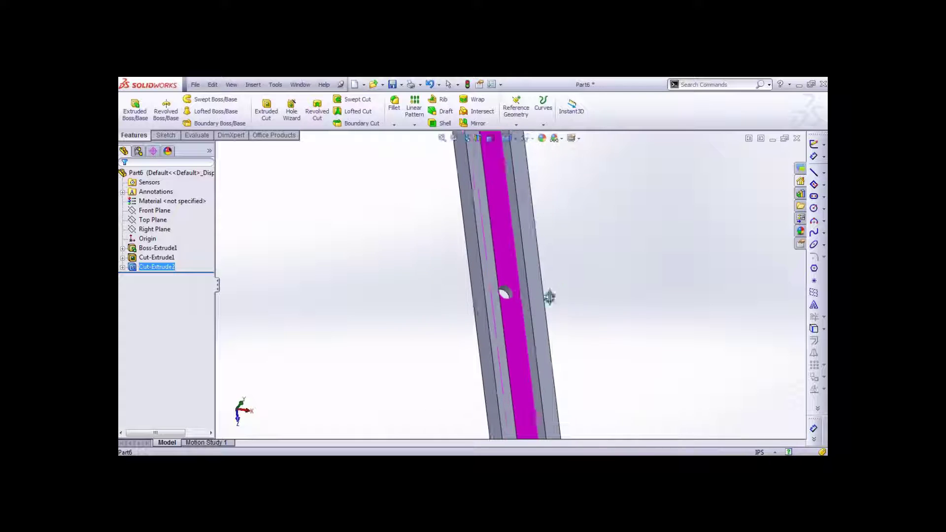
click(550, 297)
scroll(552, 281, up, 3)
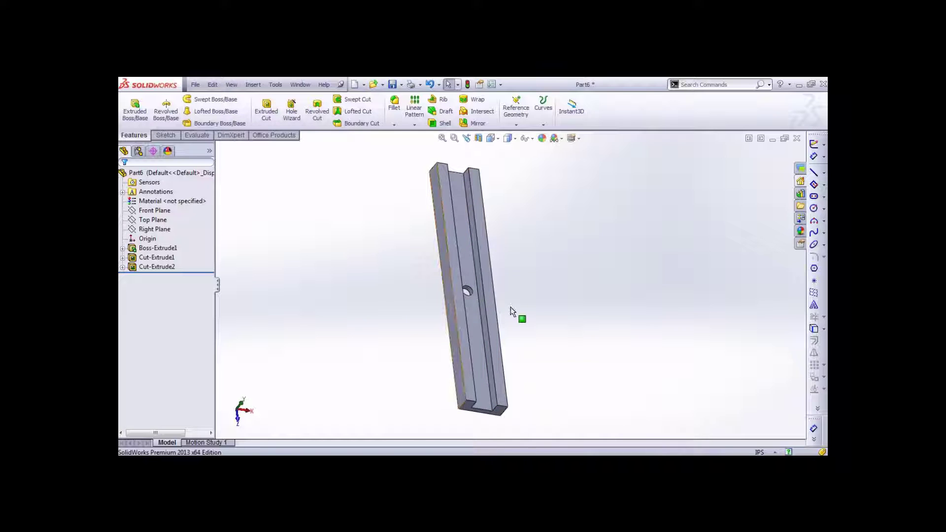
scroll(511, 311, down, 5)
scroll(511, 307, up, 6)
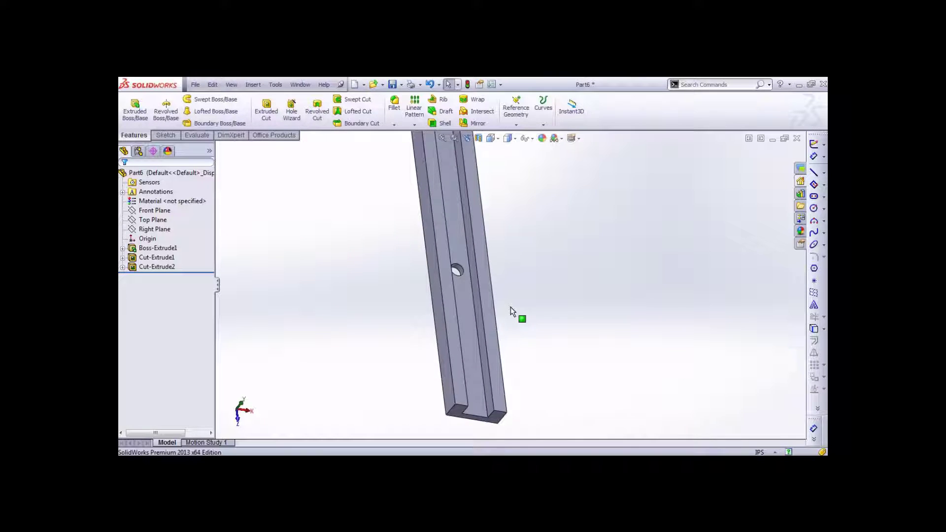
scroll(511, 313, down, 5)
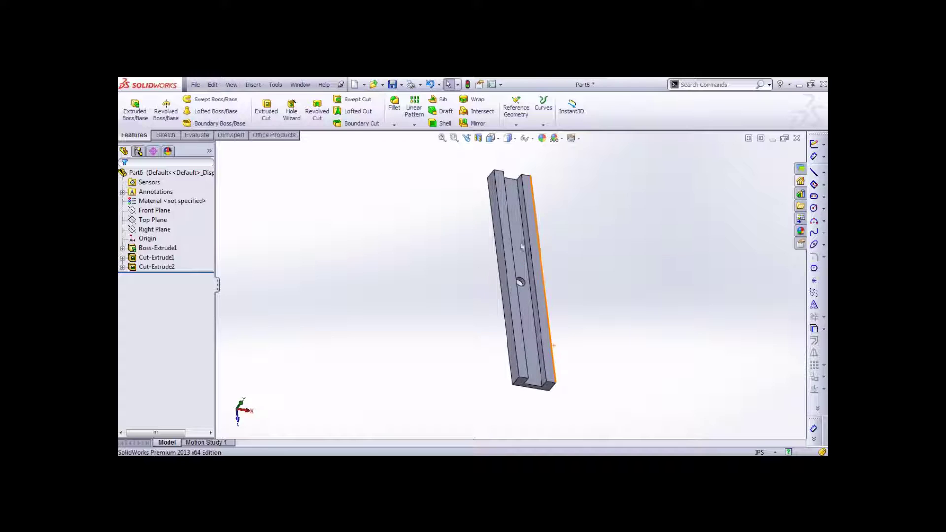
middle_drag(568, 250, 724, 279)
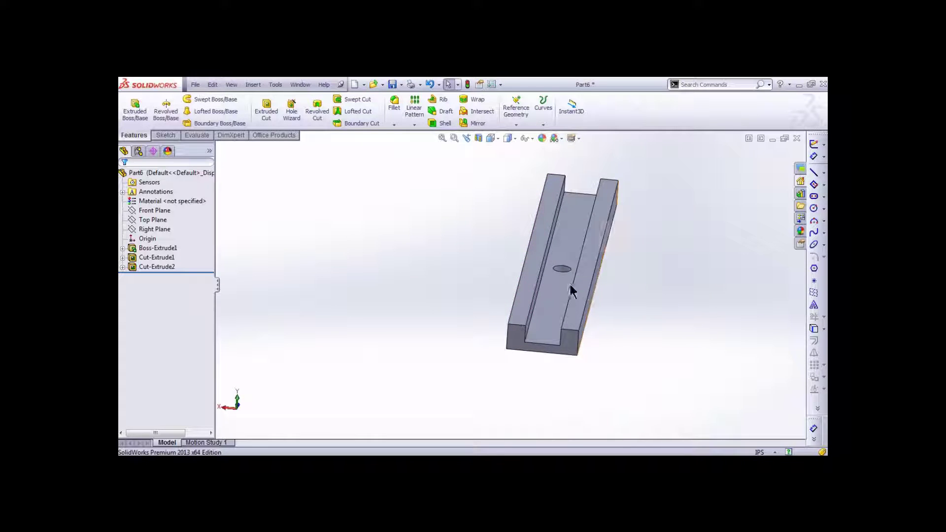
scroll(571, 291, down, 3)
scroll(576, 294, up, 5)
scroll(470, 373, down, 3)
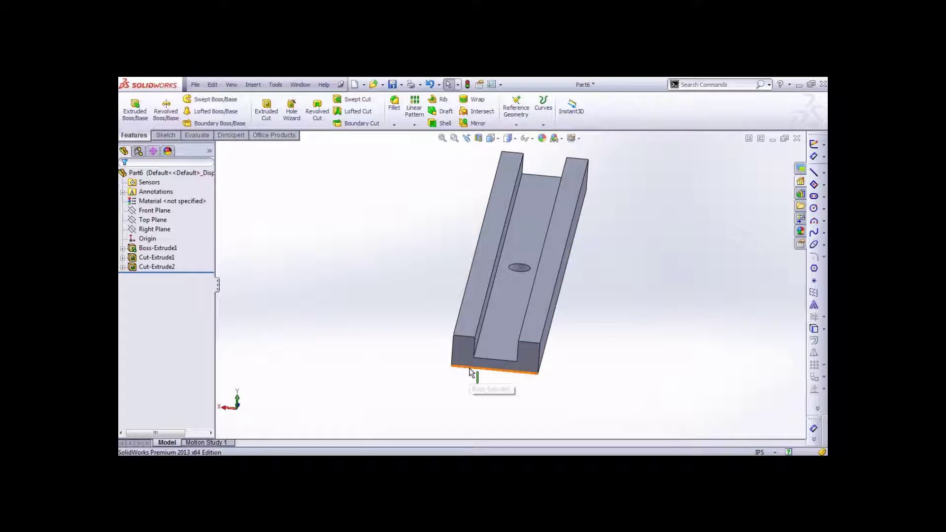
click(529, 364)
Step: Edit Boss-Extrude1 and change its depth to 14 inches
right_click(528, 363)
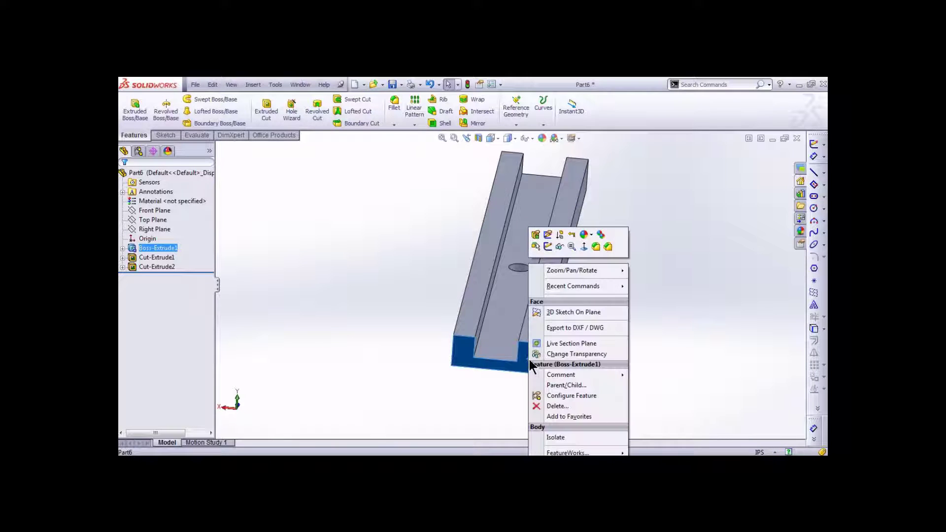
click(536, 236)
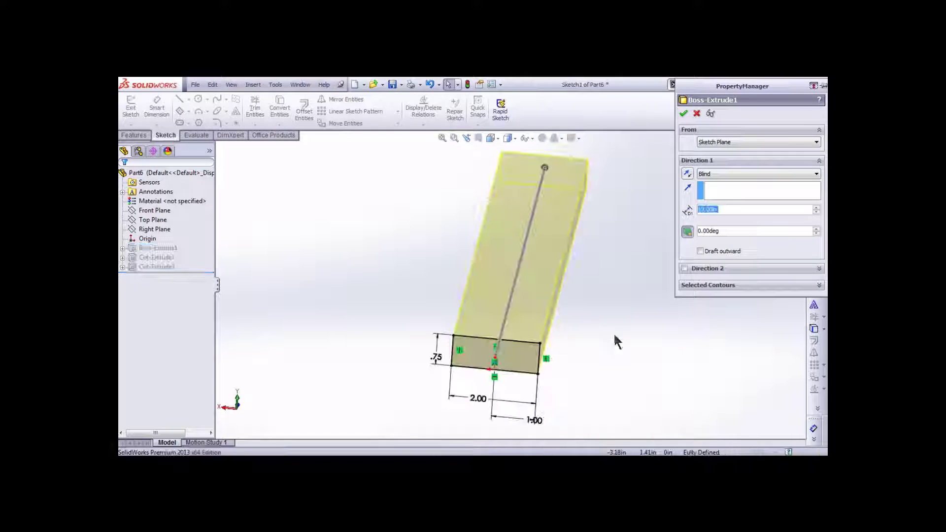
text(14)
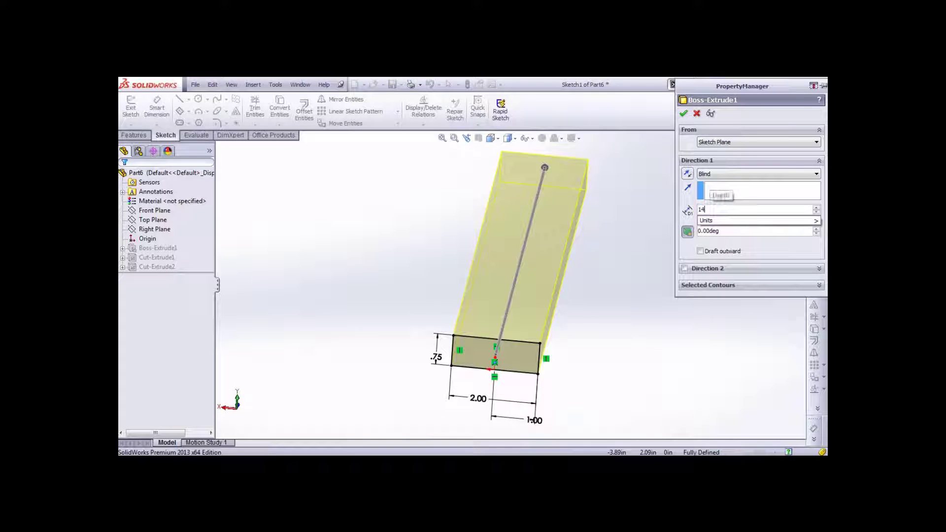
key(Return)
click(684, 115)
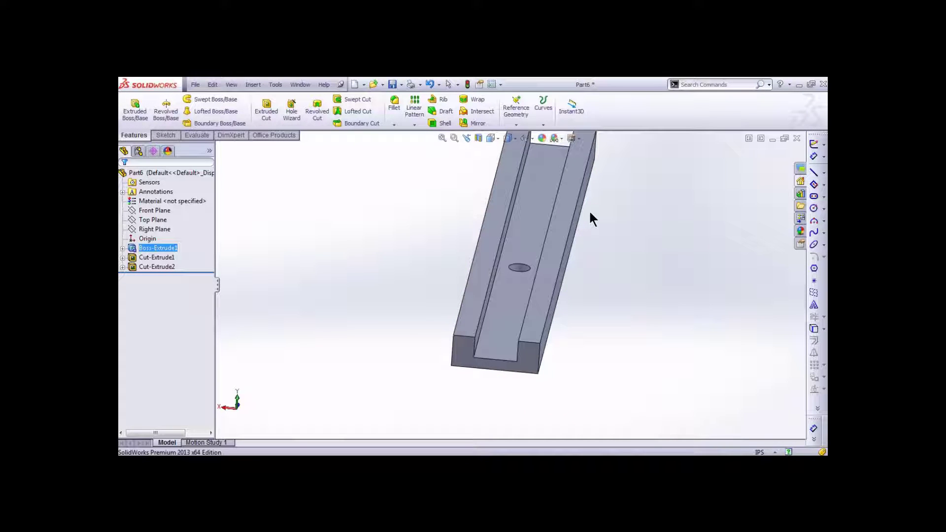
Step: Edit Cut-Extrude2's sketch, change the hole's 6.00 position dimension to 7, and exit the sketch
right_click(520, 268)
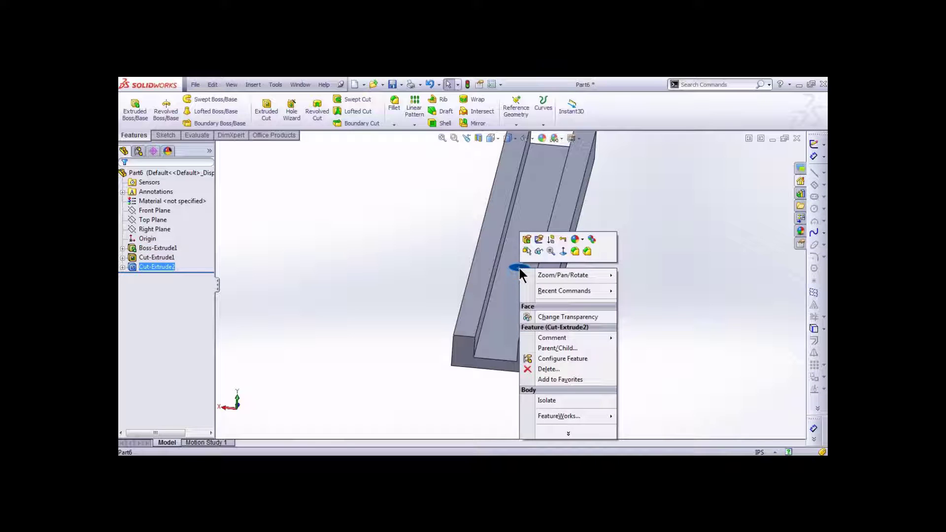
click(538, 240)
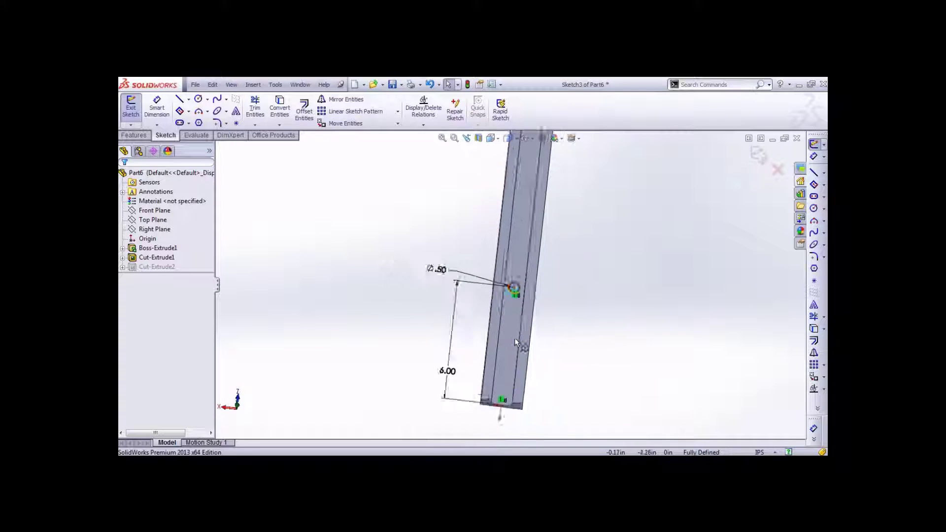
double_click(467, 346)
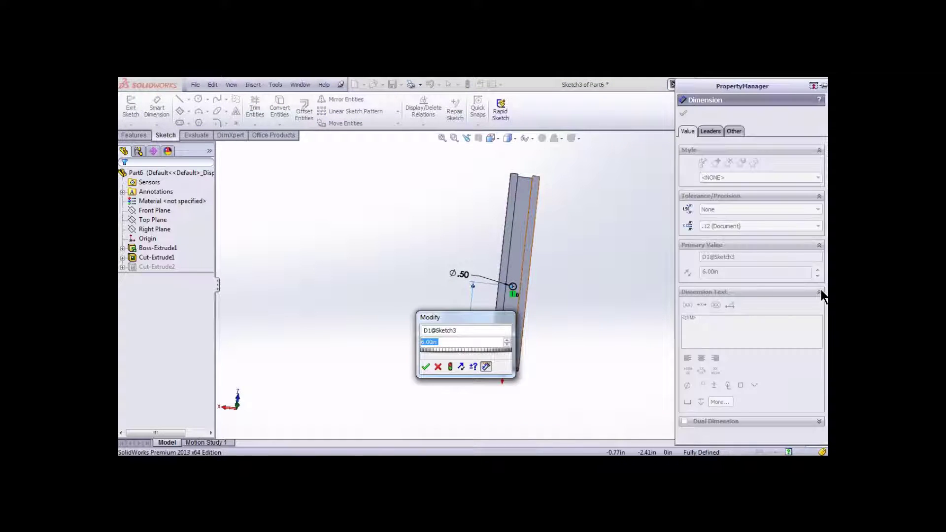
text(7)
key(Return)
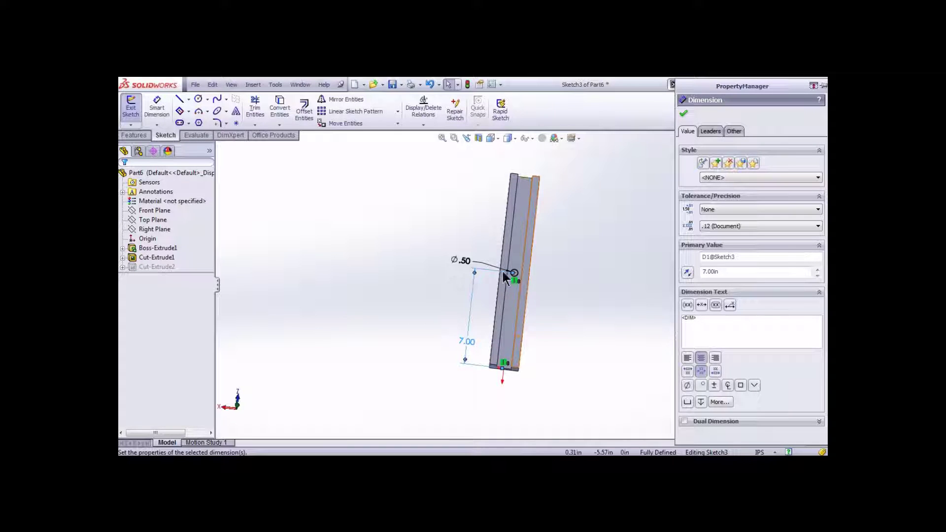
click(683, 113)
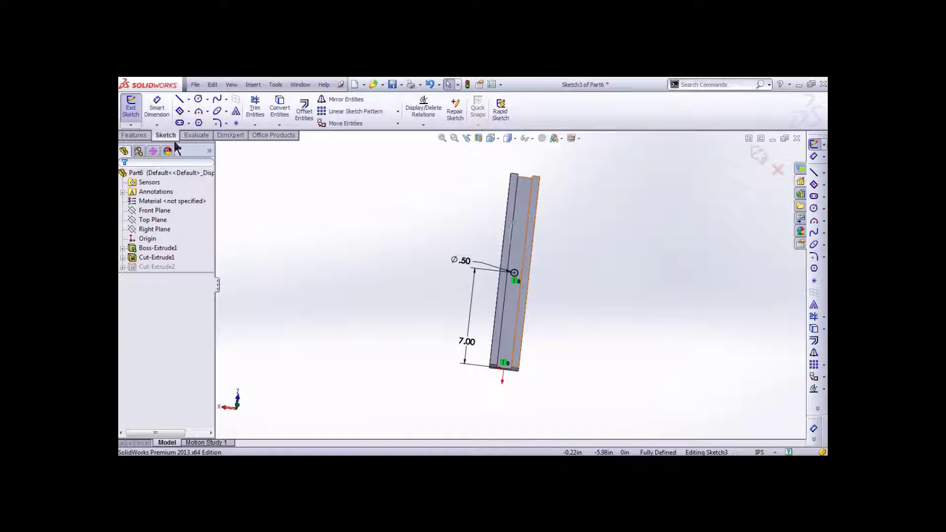
click(132, 108)
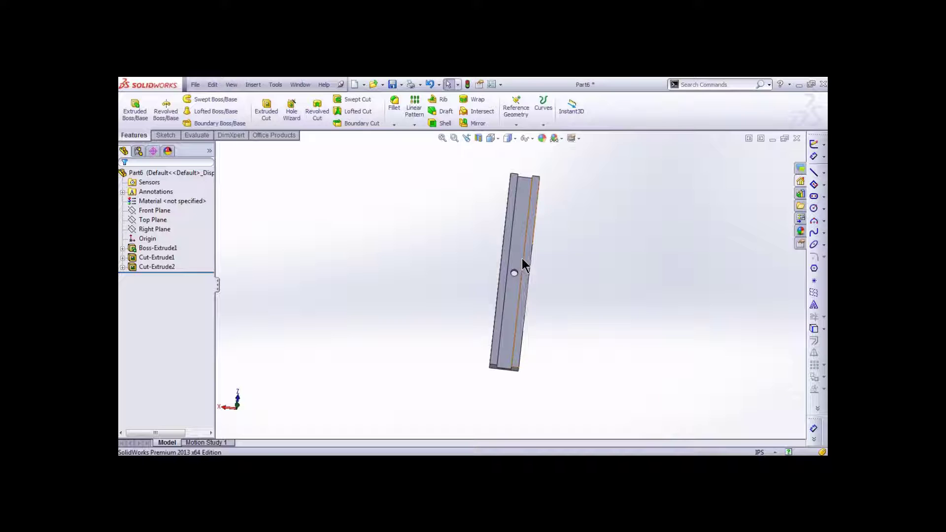
middle_drag(536, 310, 598, 292)
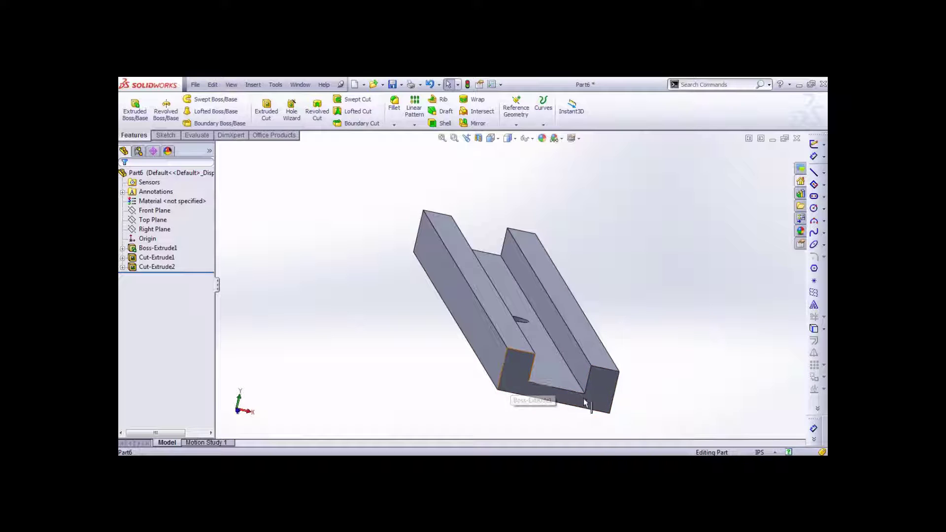
Step: Right-click the channel's end face to open the Boss-Extrude1 context menu
right_click(514, 373)
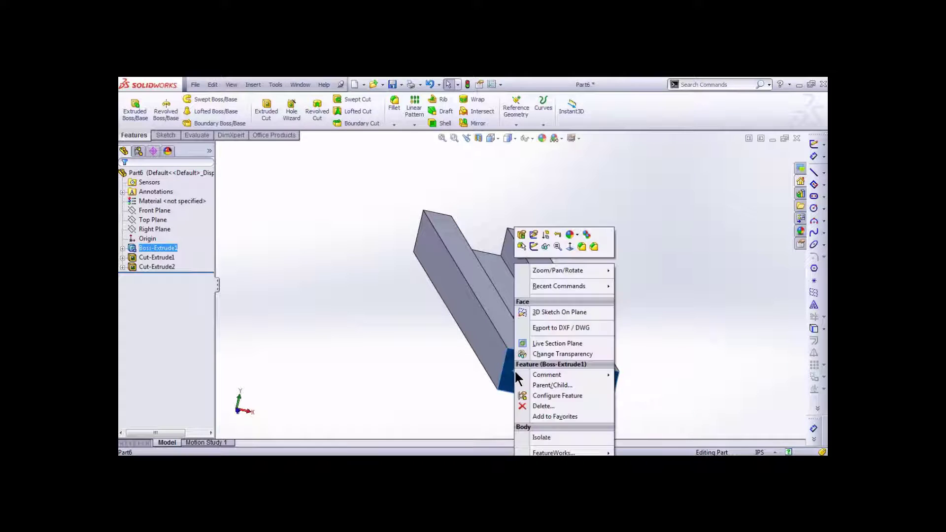
Step: In Sketch1, change the 2.00 width to 3 and the 1.00 origin offset to 1.5, then rebuild
click(534, 236)
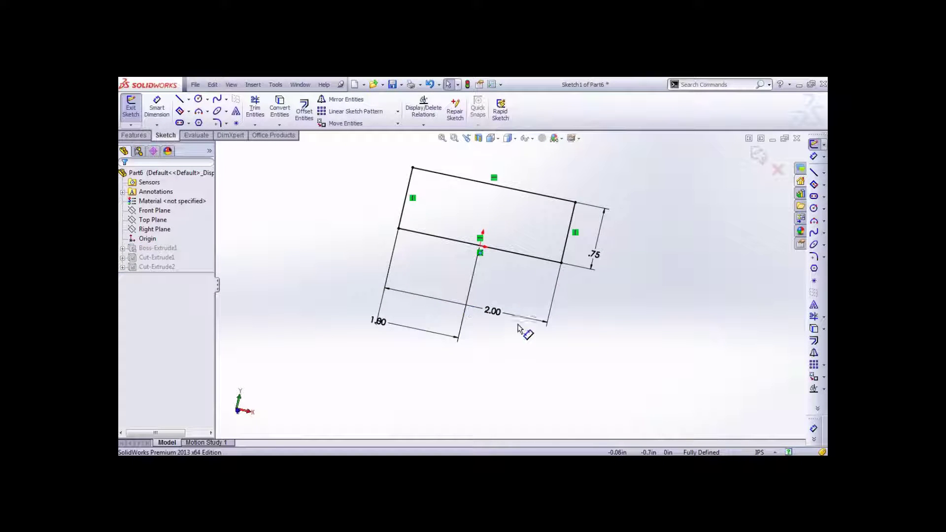
drag(503, 321, 495, 310)
double_click(495, 310)
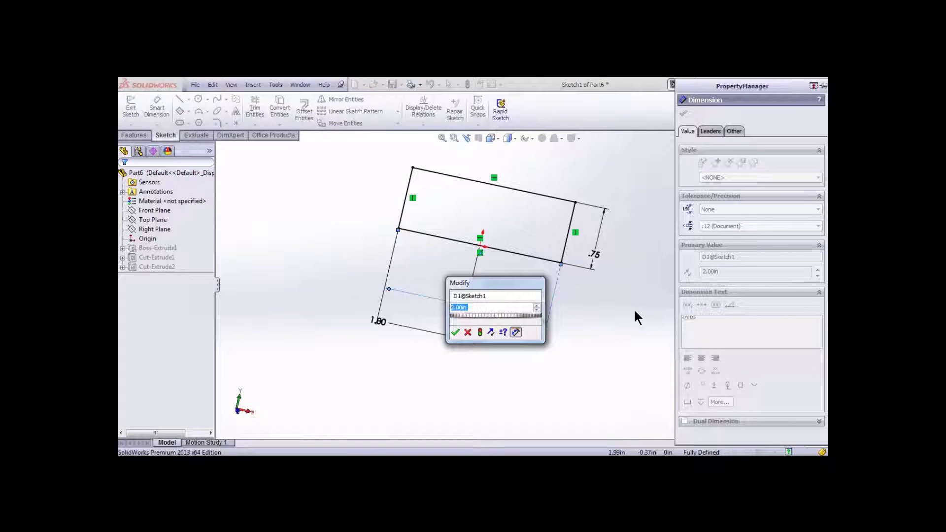
text(3)
key(Return)
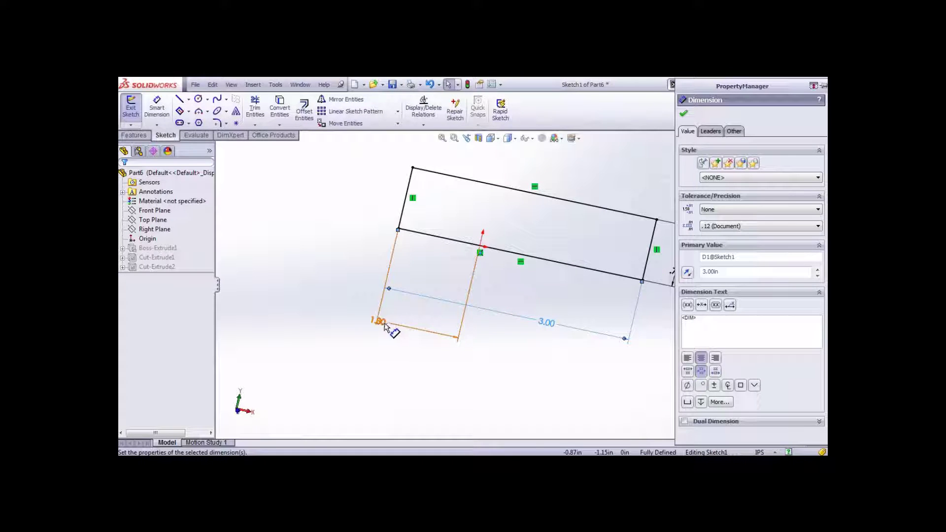
double_click(389, 323)
text(1.5)
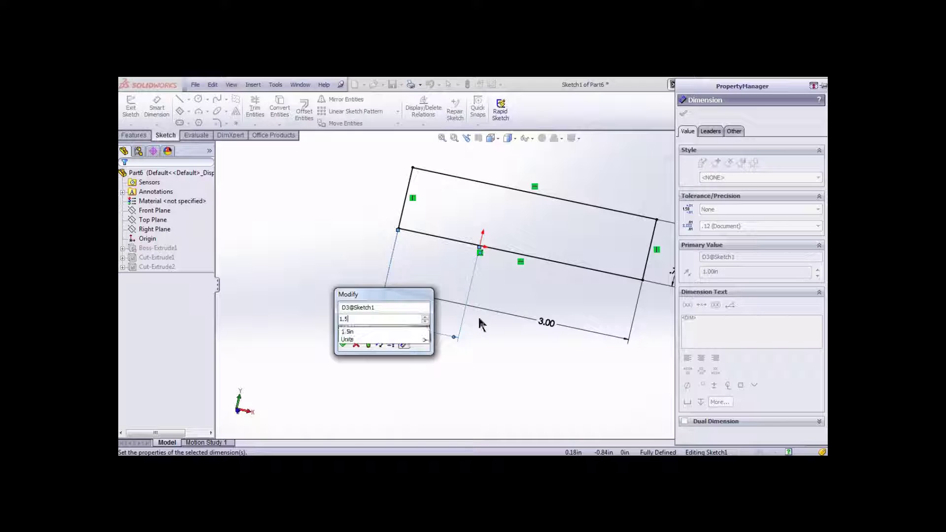
key(Return)
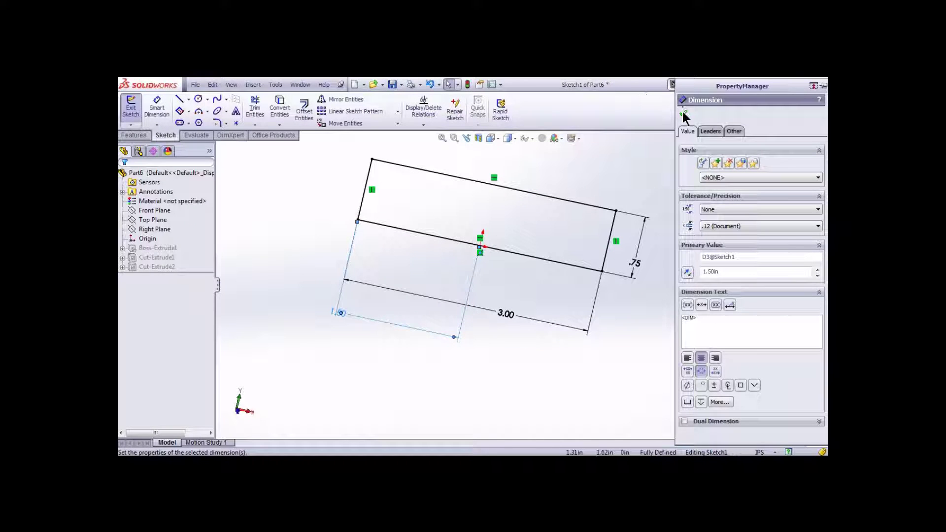
click(683, 114)
click(131, 108)
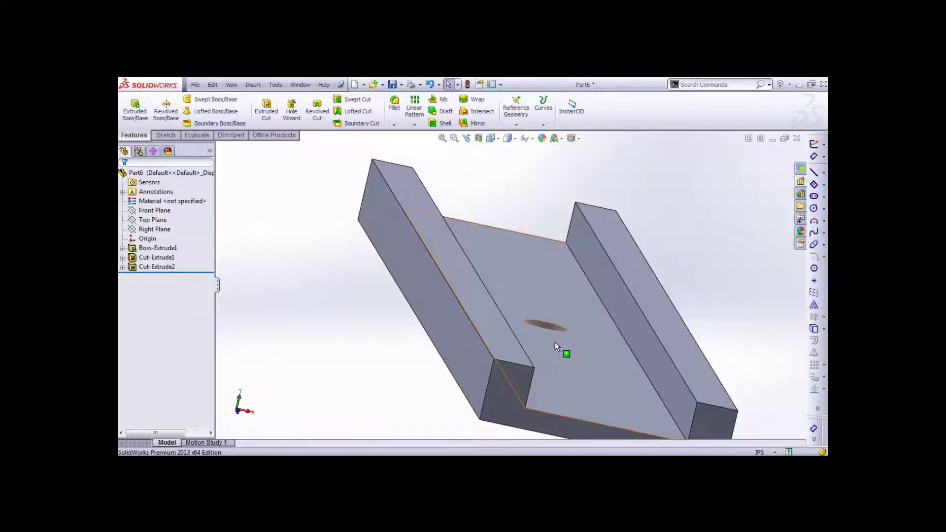
middle_drag(554, 342, 574, 335)
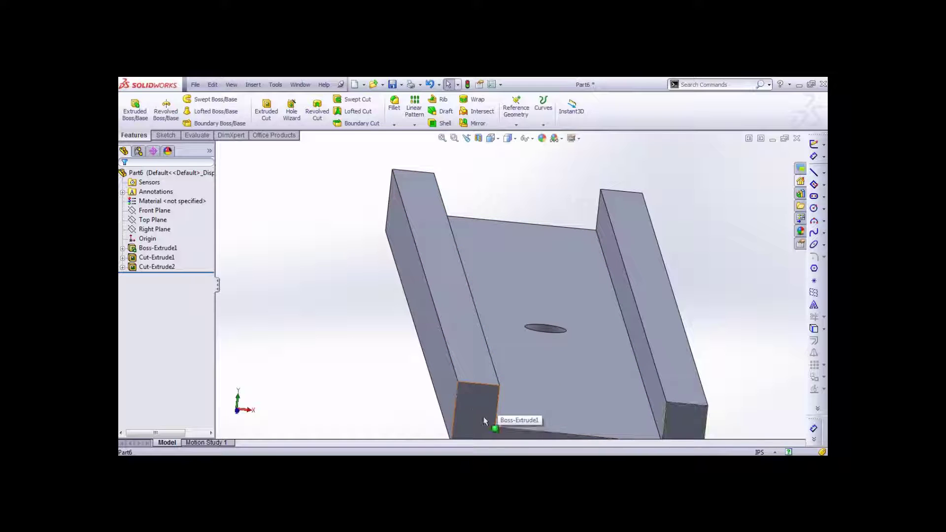
scroll(611, 395, up, 4)
scroll(557, 340, down, 5)
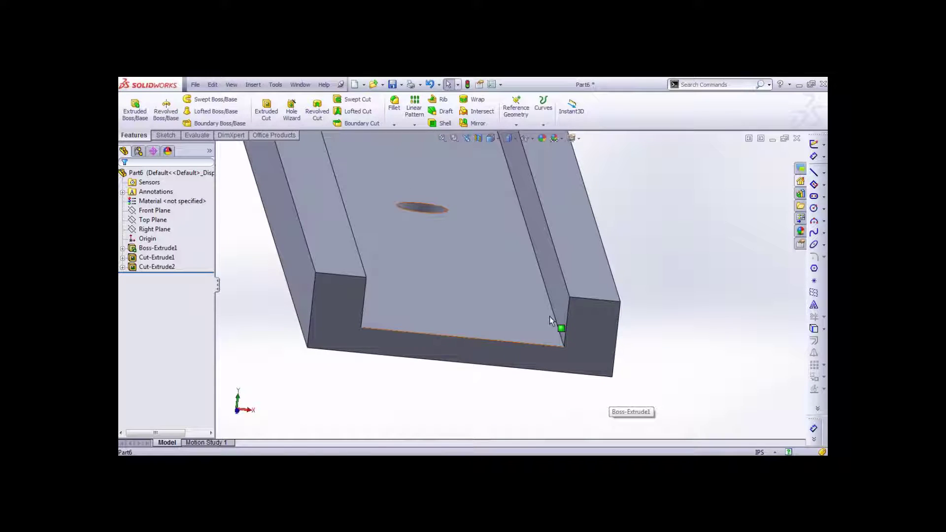
middle_drag(548, 316, 587, 327)
click(587, 328)
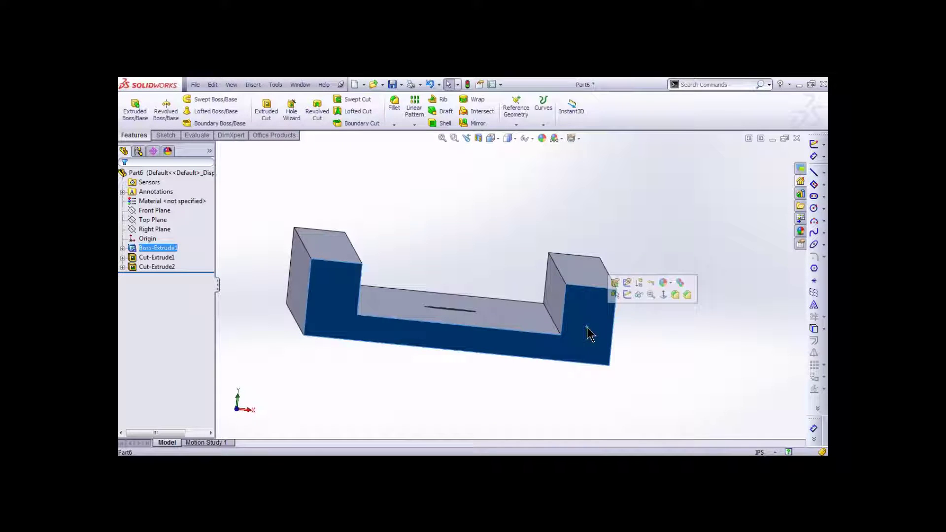
key(ctrl+8)
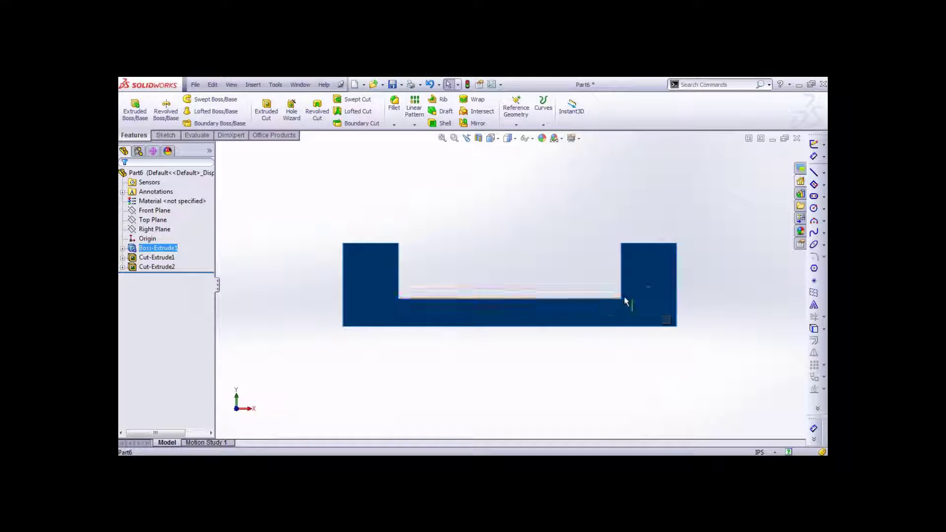
scroll(629, 295, down, 4)
scroll(628, 293, down, 2)
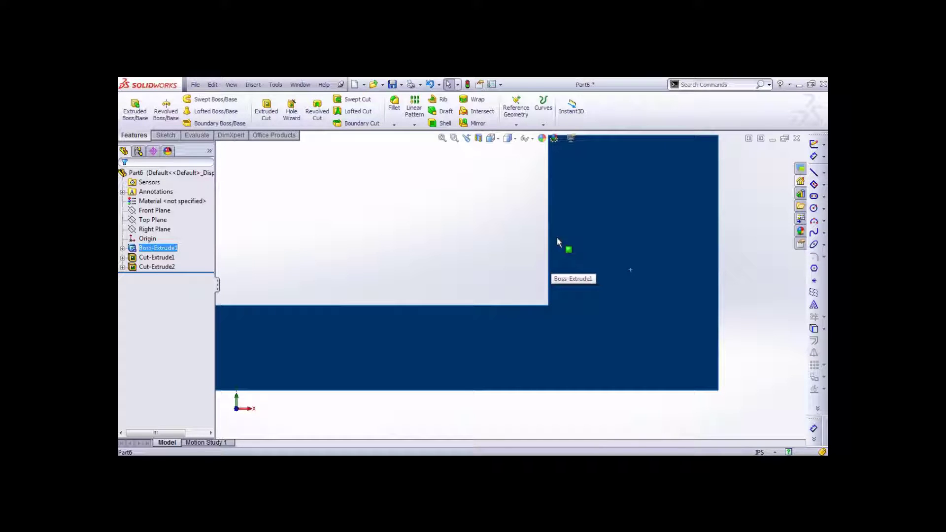
scroll(510, 285, up, 3)
click(392, 250)
key(f)
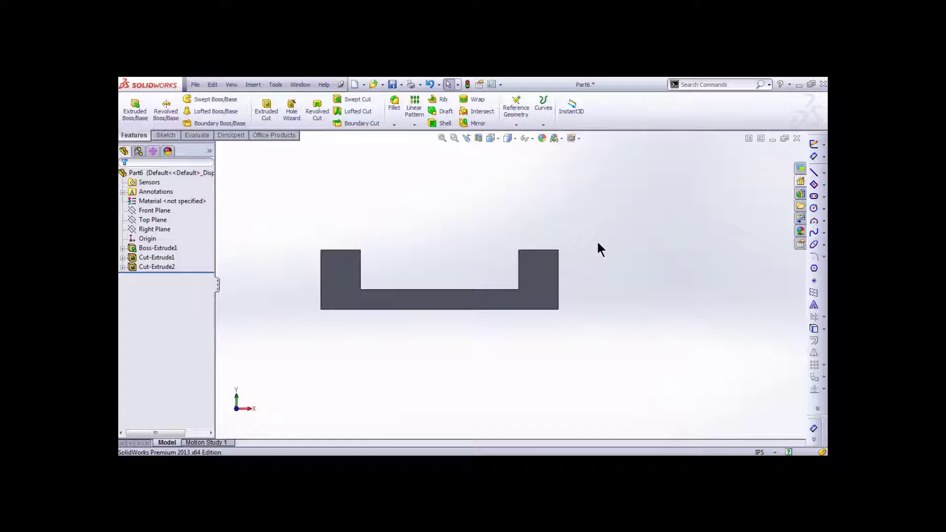
middle_drag(598, 243, 719, 337)
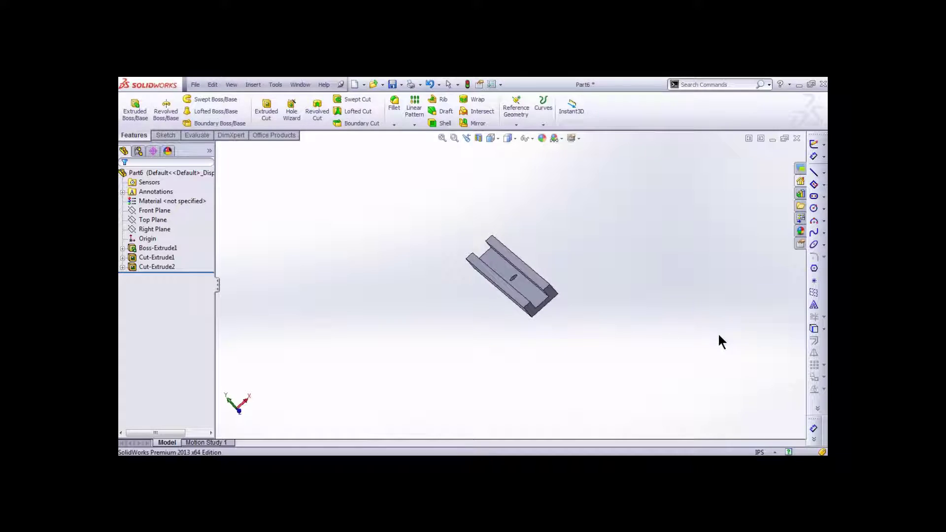
middle_drag(479, 310, 613, 252)
scroll(561, 251, down, 5)
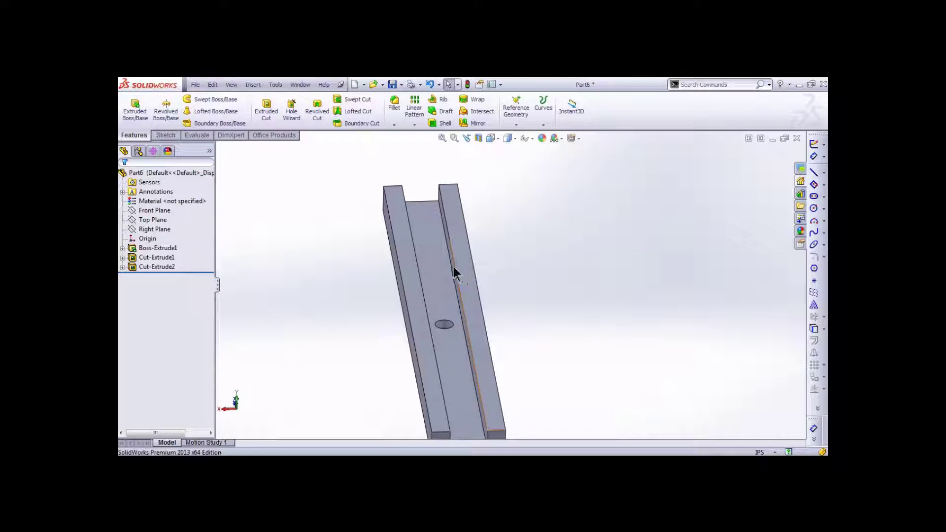
scroll(452, 265, up, 1)
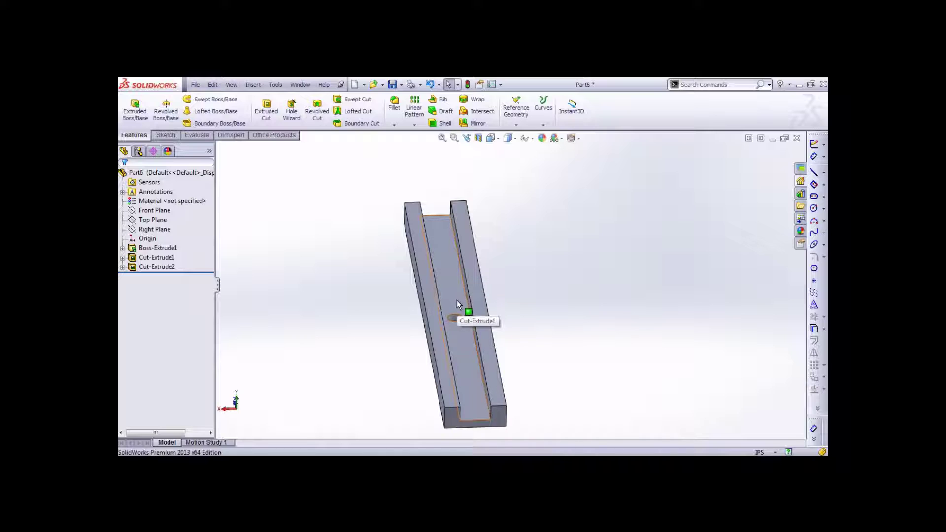